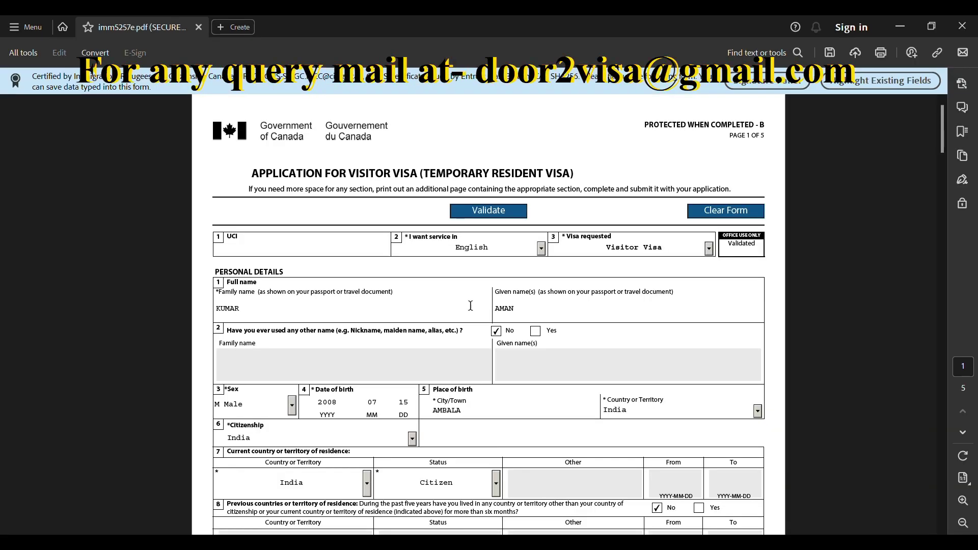
Scroll through page 1's personal details, past questions 8–10, to the top of page 2
{"action": "scroll", "coordinate": [567, 307], "scroll_direction": "down", "scroll_amount": 1}
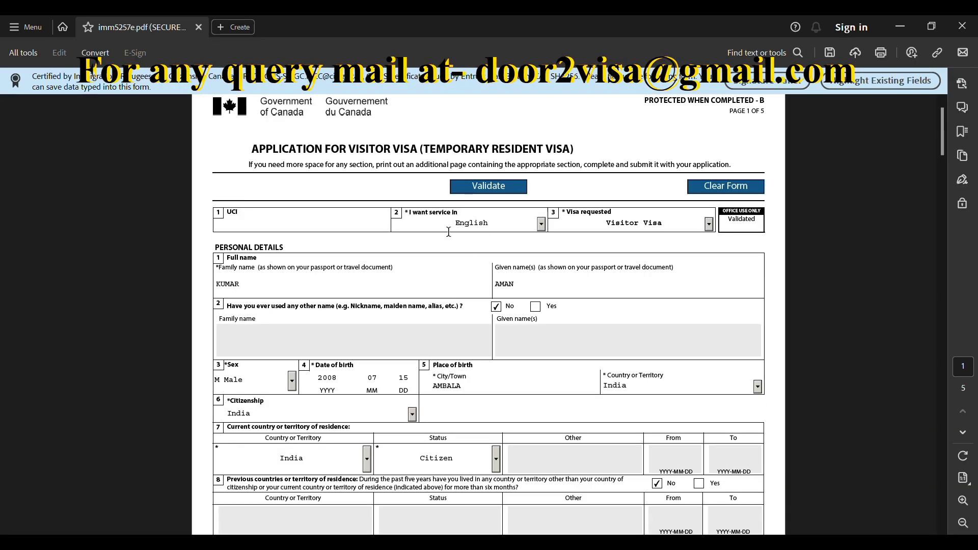
{"action": "scroll", "coordinate": [661, 225], "scroll_direction": "down", "scroll_amount": 2}
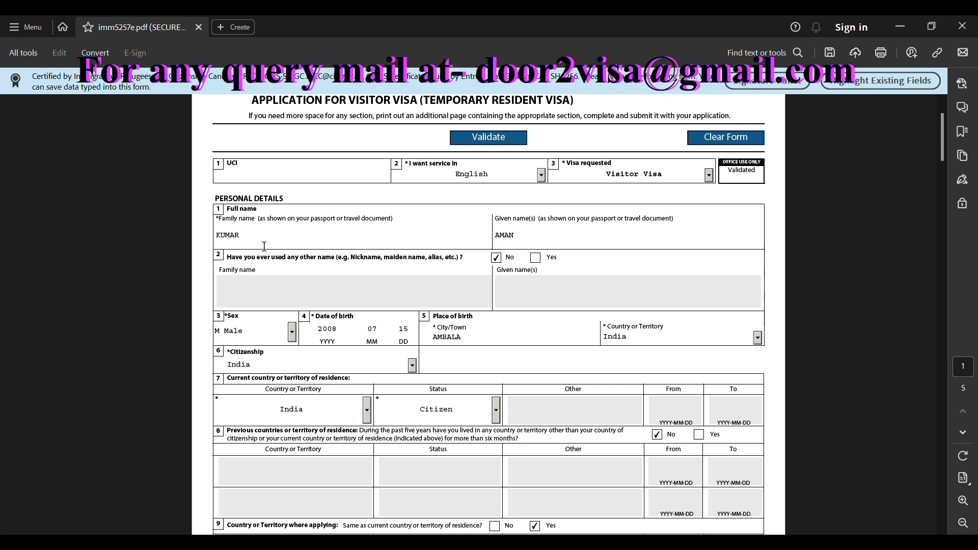
{"action": "scroll", "coordinate": [530, 233], "scroll_direction": "down", "scroll_amount": 1}
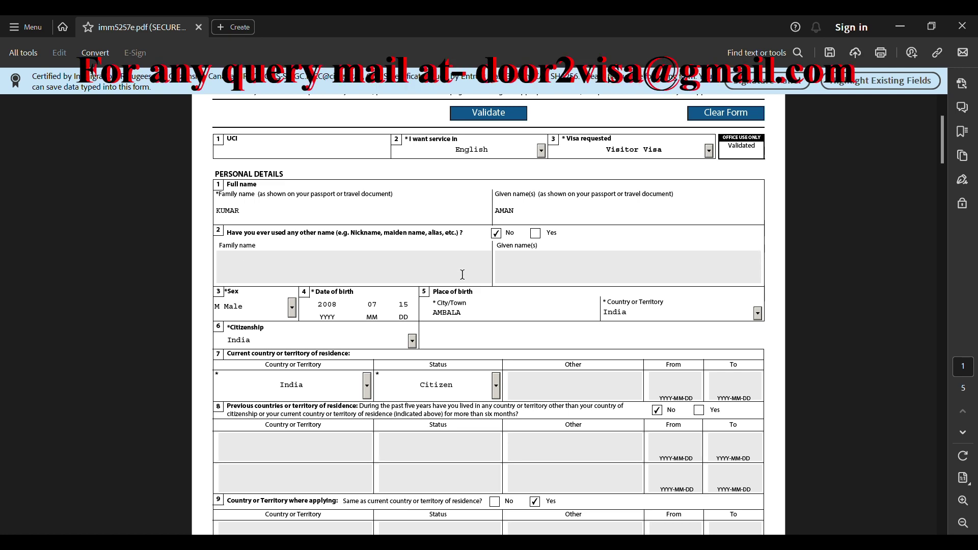
{"action": "scroll", "coordinate": [484, 255], "scroll_direction": "down", "scroll_amount": 2}
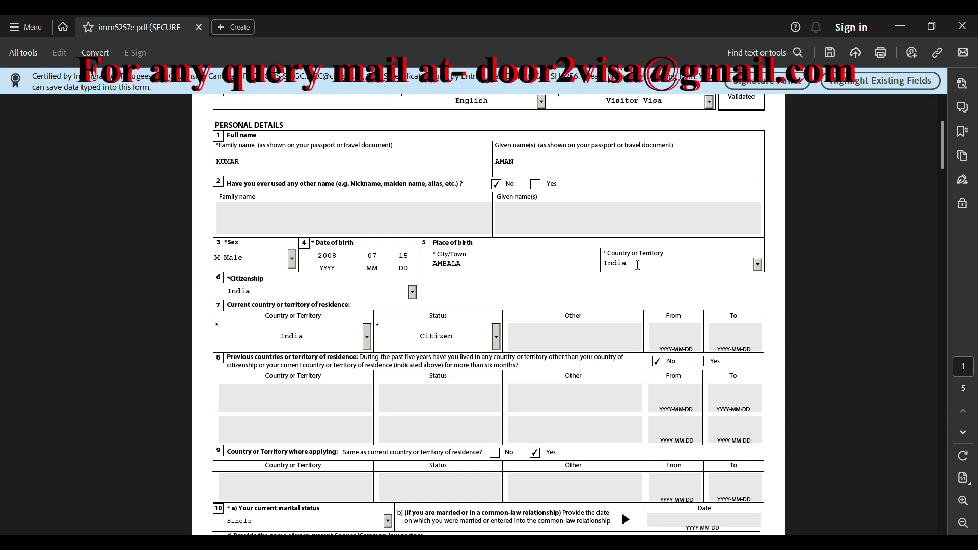
{"action": "scroll", "coordinate": [637, 264], "scroll_direction": "down", "scroll_amount": 1}
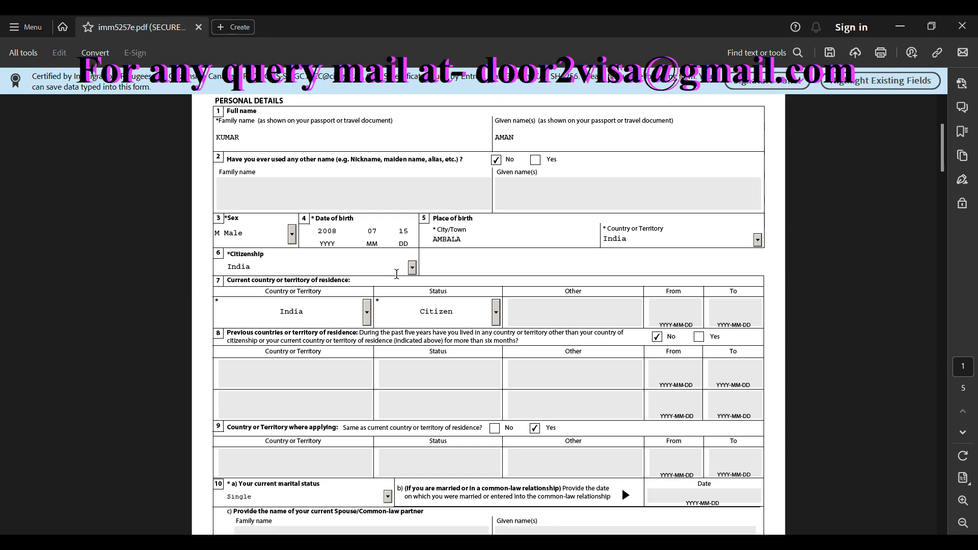
{"action": "scroll", "coordinate": [397, 274], "scroll_direction": "down", "scroll_amount": 2}
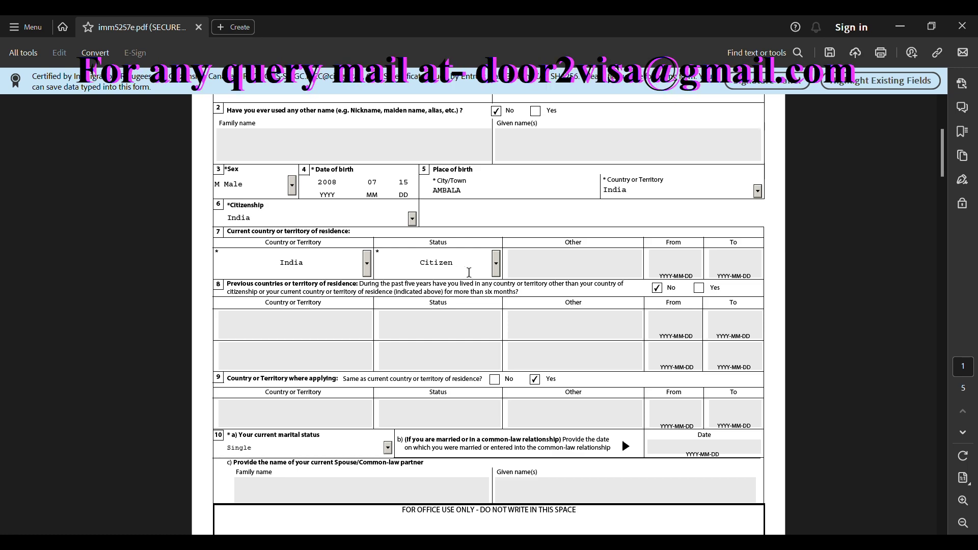
{"action": "scroll", "coordinate": [469, 273], "scroll_direction": "down", "scroll_amount": 1}
{"action": "scroll", "coordinate": [477, 242], "scroll_direction": "down", "scroll_amount": 1}
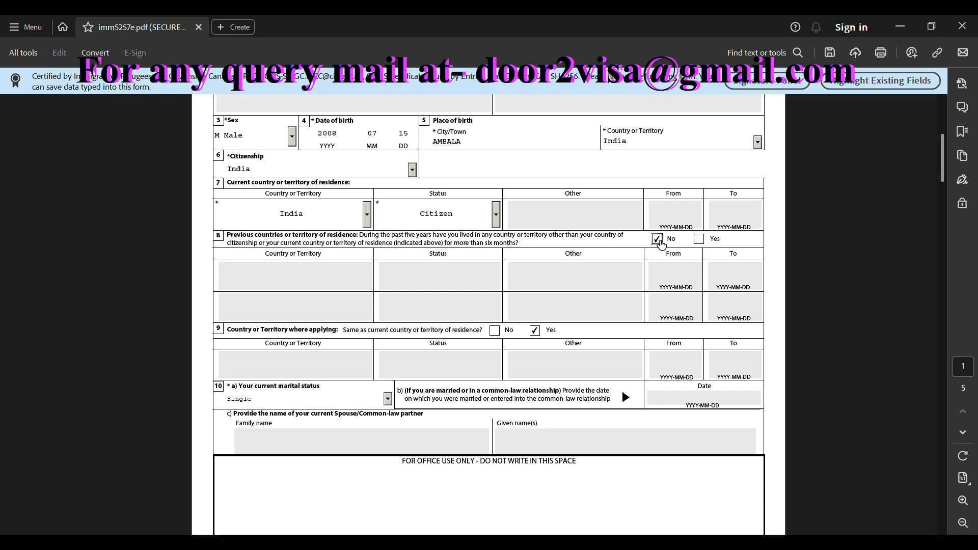
{"action": "scroll", "coordinate": [521, 278], "scroll_direction": "down", "scroll_amount": 2}
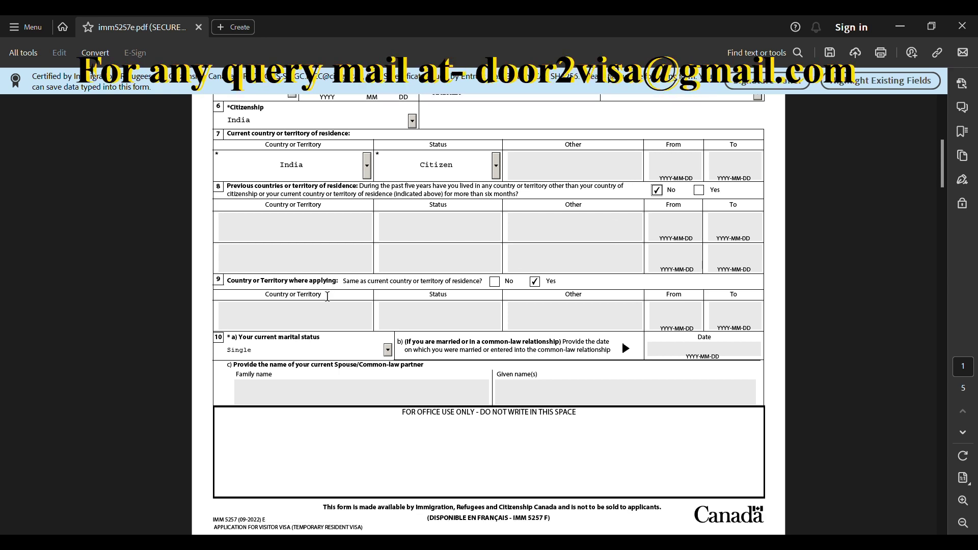
{"action": "scroll", "coordinate": [327, 296], "scroll_direction": "down", "scroll_amount": 1}
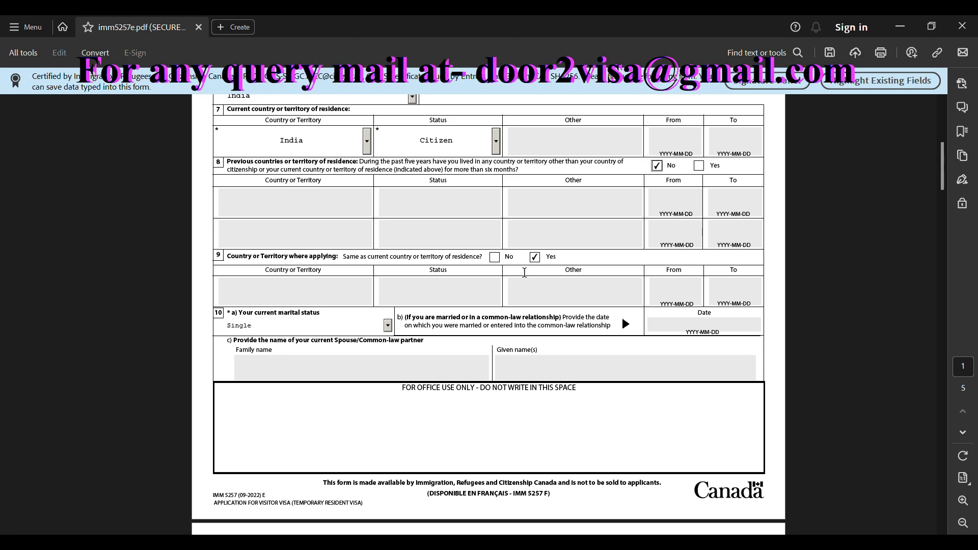
{"action": "scroll", "coordinate": [537, 273], "scroll_direction": "down", "scroll_amount": 1}
{"action": "scroll", "coordinate": [536, 266], "scroll_direction": "down", "scroll_amount": 2}
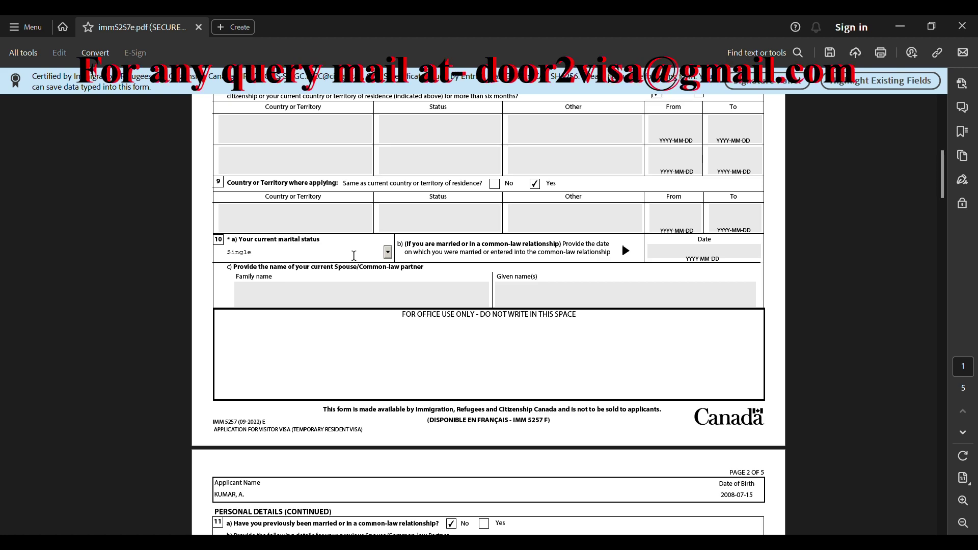
Scroll down page 2 past Languages, Passport, National Identity Document and US PR Card to the mailing address
{"action": "scroll", "coordinate": [330, 265], "scroll_direction": "down", "scroll_amount": 5}
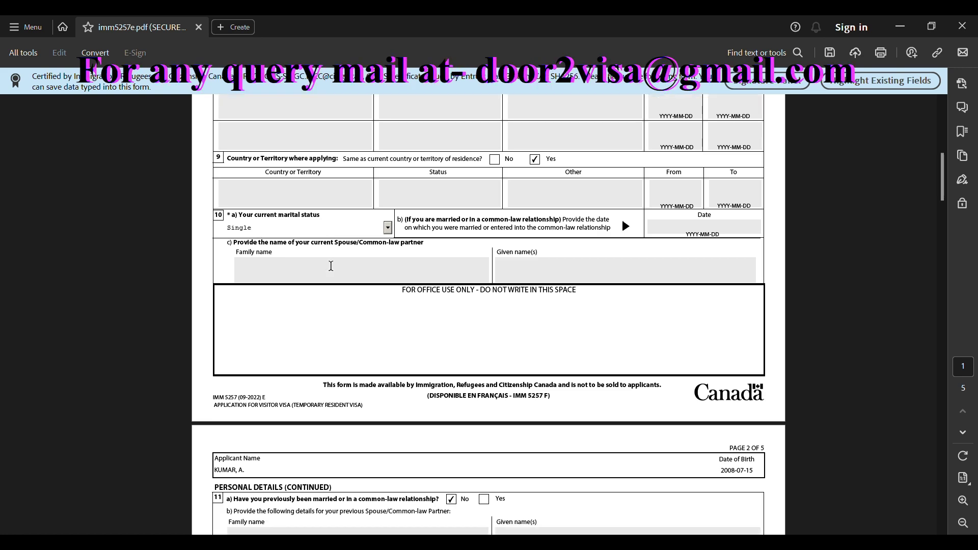
{"action": "scroll", "coordinate": [330, 265], "scroll_direction": "down", "scroll_amount": 7}
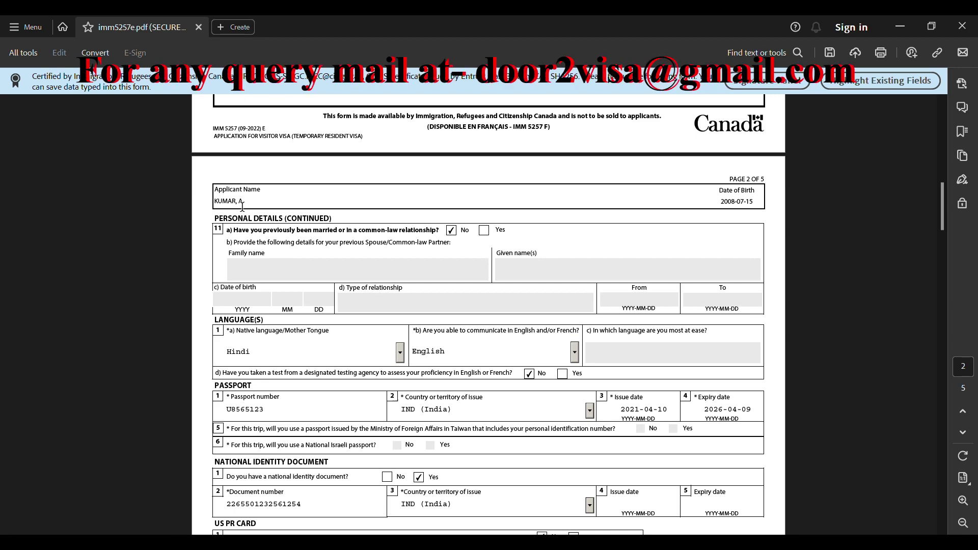
{"action": "scroll", "coordinate": [471, 245], "scroll_direction": "down", "scroll_amount": 1}
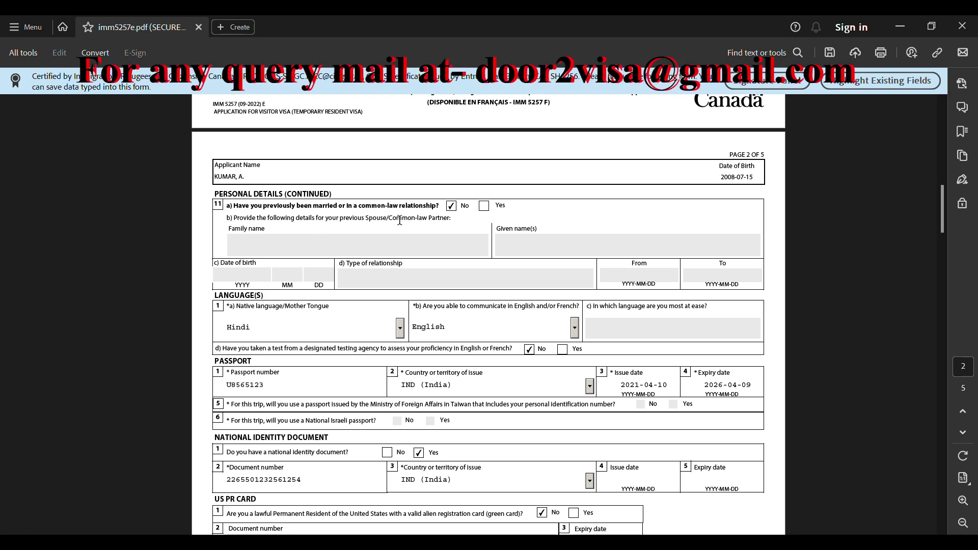
{"action": "scroll", "coordinate": [316, 227], "scroll_direction": "down", "scroll_amount": 3}
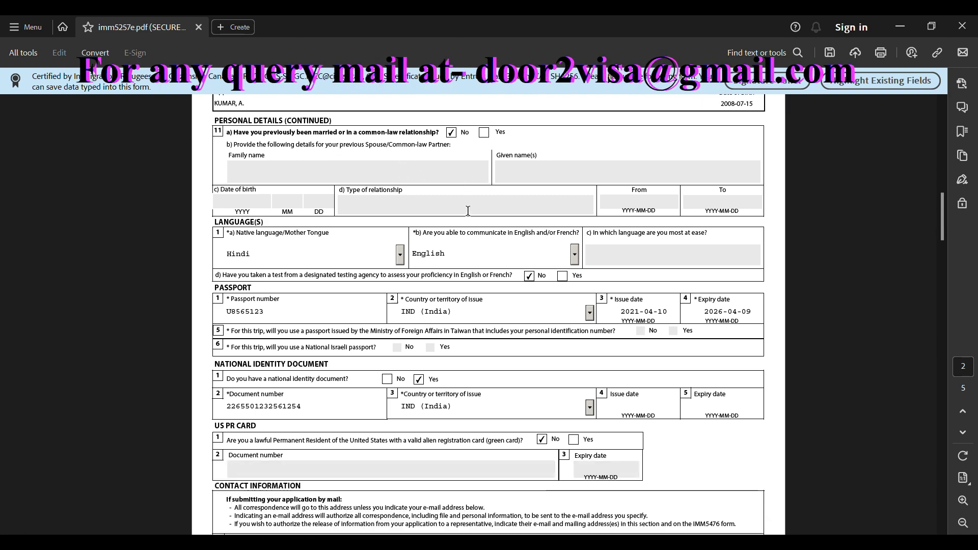
{"action": "scroll", "coordinate": [293, 225], "scroll_direction": "down", "scroll_amount": 1}
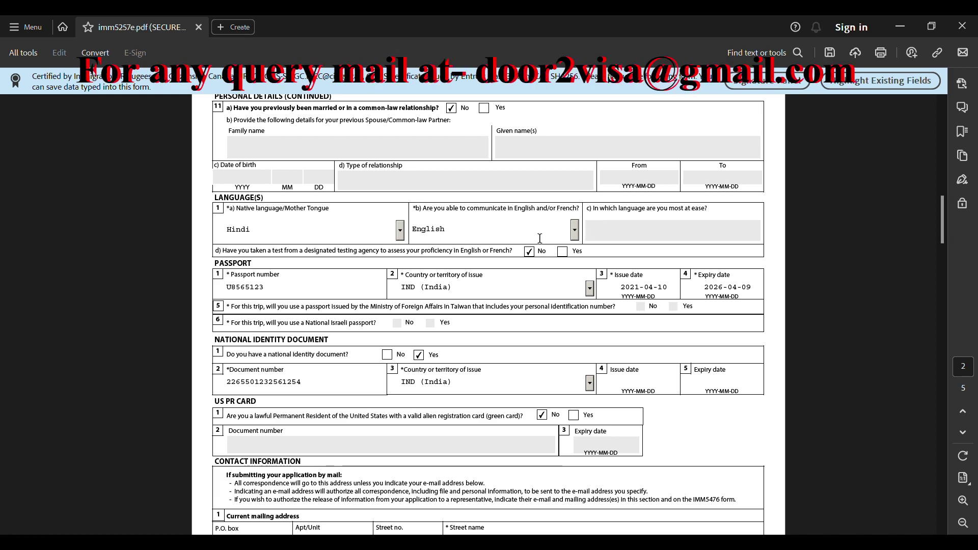
{"action": "scroll", "coordinate": [540, 238], "scroll_direction": "down", "scroll_amount": 1}
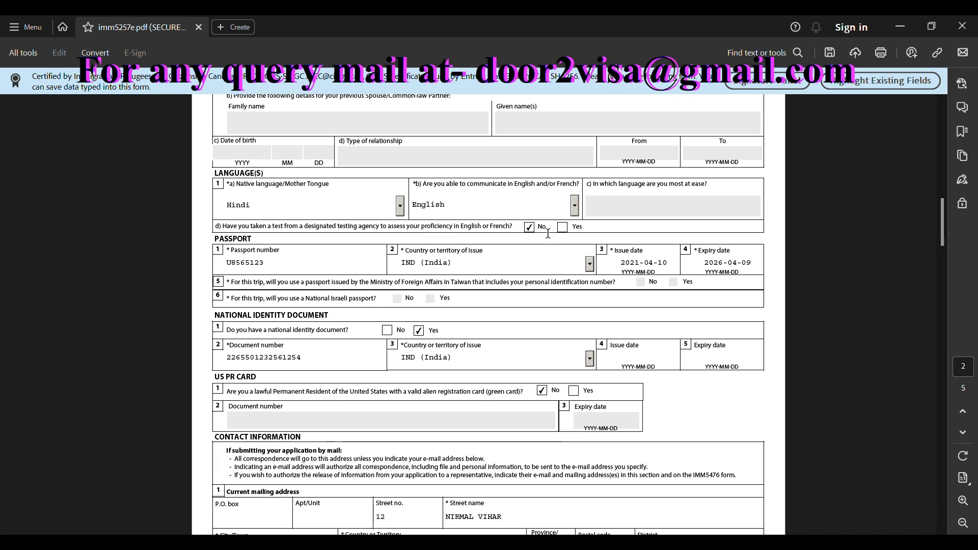
{"action": "scroll", "coordinate": [411, 266], "scroll_direction": "down", "scroll_amount": 1}
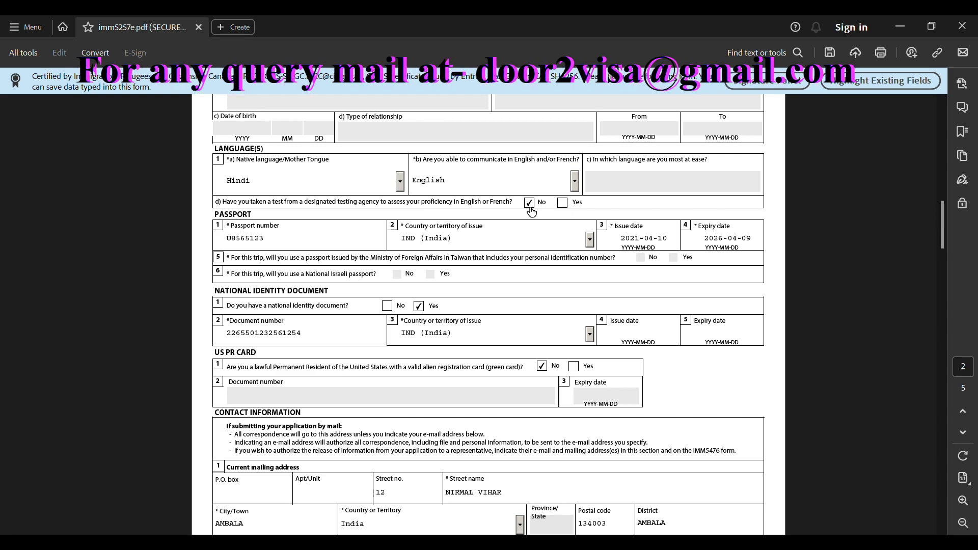
{"action": "scroll", "coordinate": [233, 235], "scroll_direction": "down", "scroll_amount": 1}
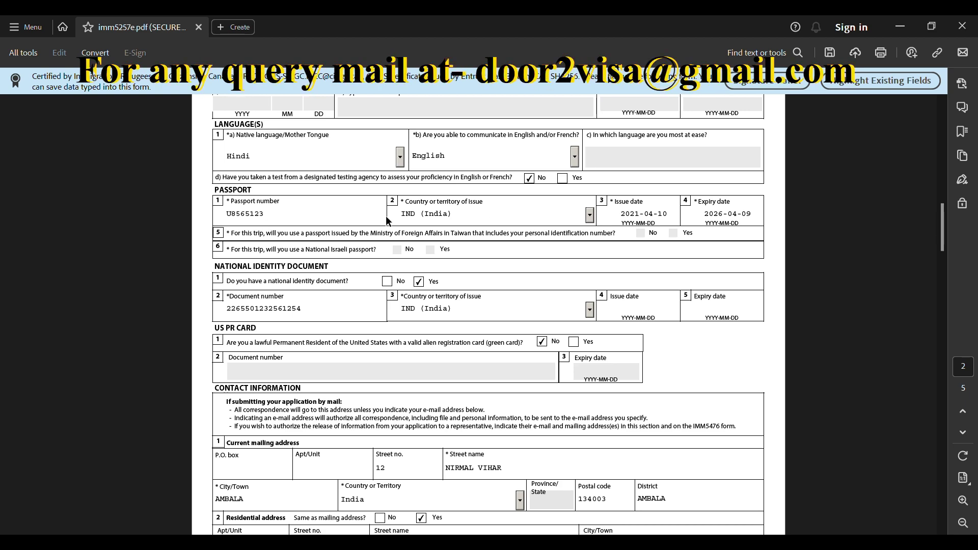
{"action": "scroll", "coordinate": [554, 228], "scroll_direction": "down", "scroll_amount": 1}
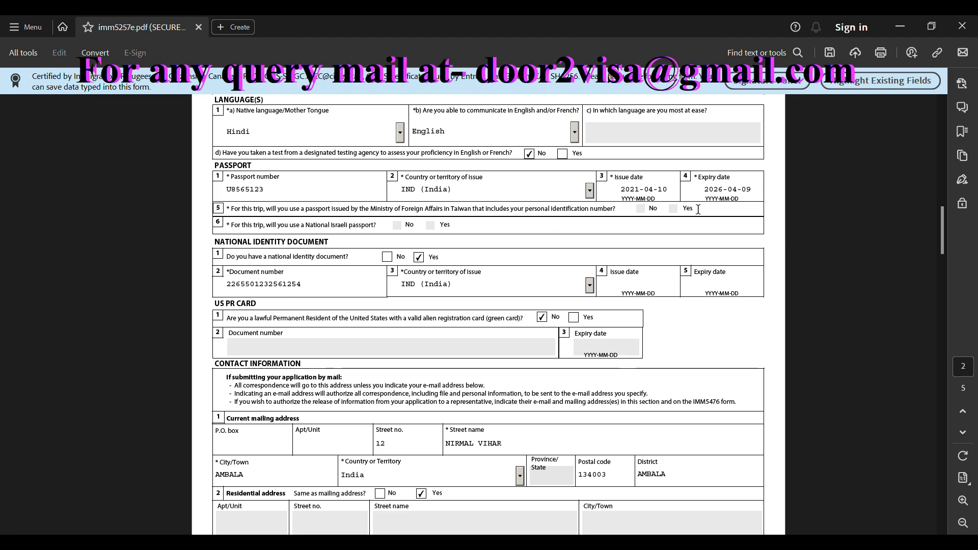
{"action": "scroll", "coordinate": [612, 218], "scroll_direction": "down", "scroll_amount": 1}
{"action": "scroll", "coordinate": [338, 251], "scroll_direction": "down", "scroll_amount": 1}
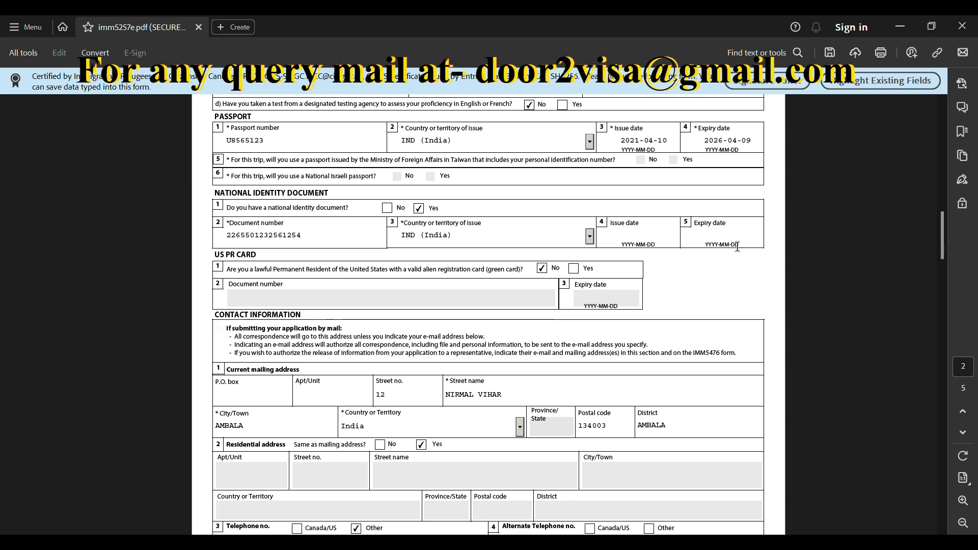
Scroll past the residential address, telephone, fax and e-mail rows to the top of page 3
{"action": "scroll", "coordinate": [341, 239], "scroll_direction": "down", "scroll_amount": 2}
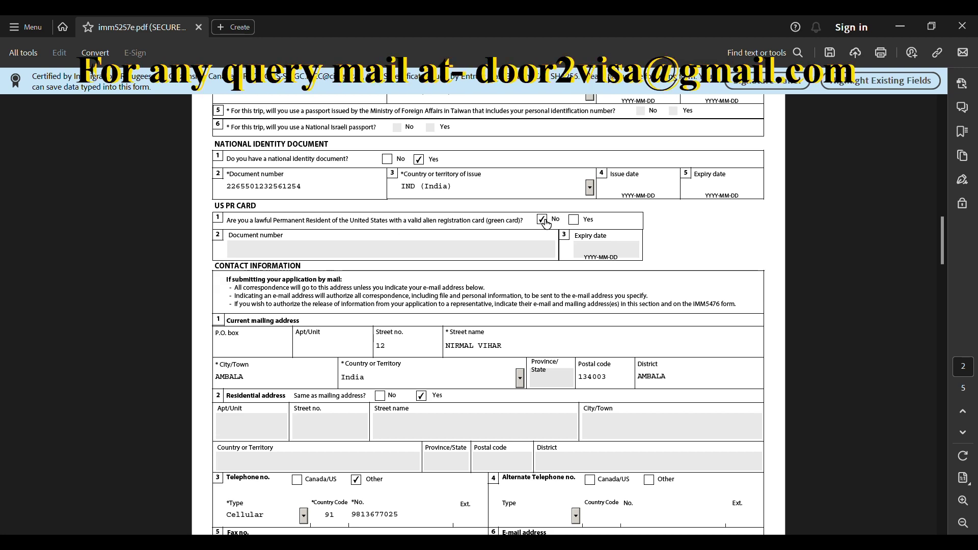
{"action": "scroll", "coordinate": [292, 227], "scroll_direction": "down", "scroll_amount": 4}
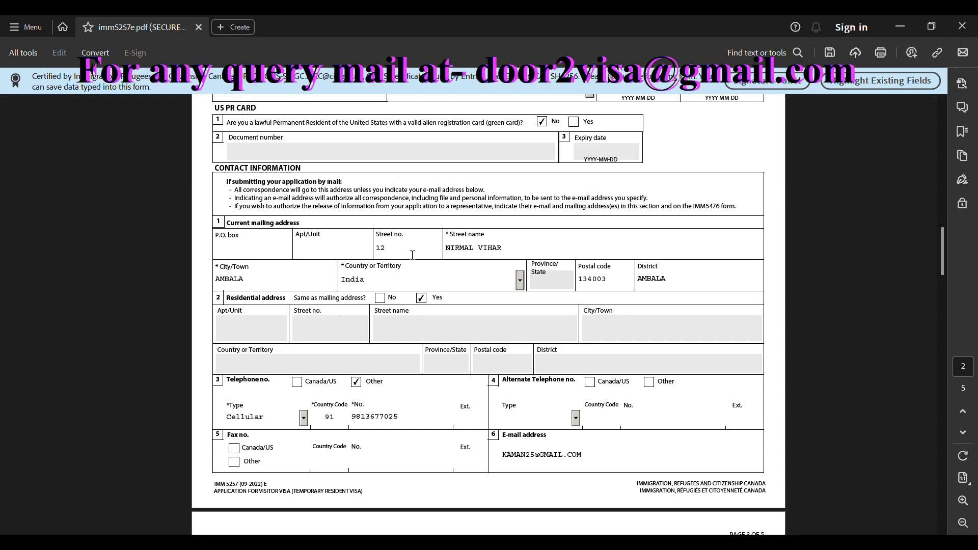
{"action": "scroll", "coordinate": [495, 251], "scroll_direction": "down", "scroll_amount": 1}
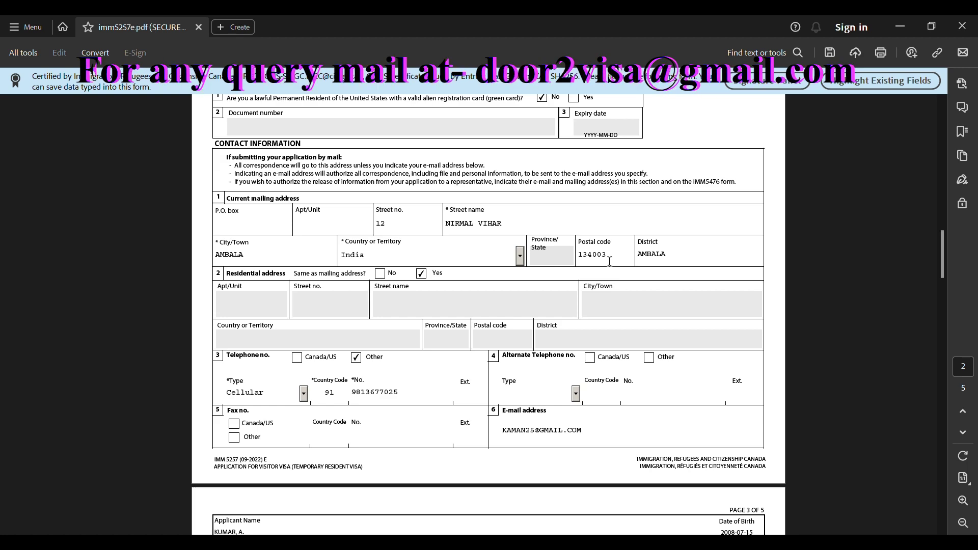
{"action": "scroll", "coordinate": [654, 260], "scroll_direction": "down", "scroll_amount": 1}
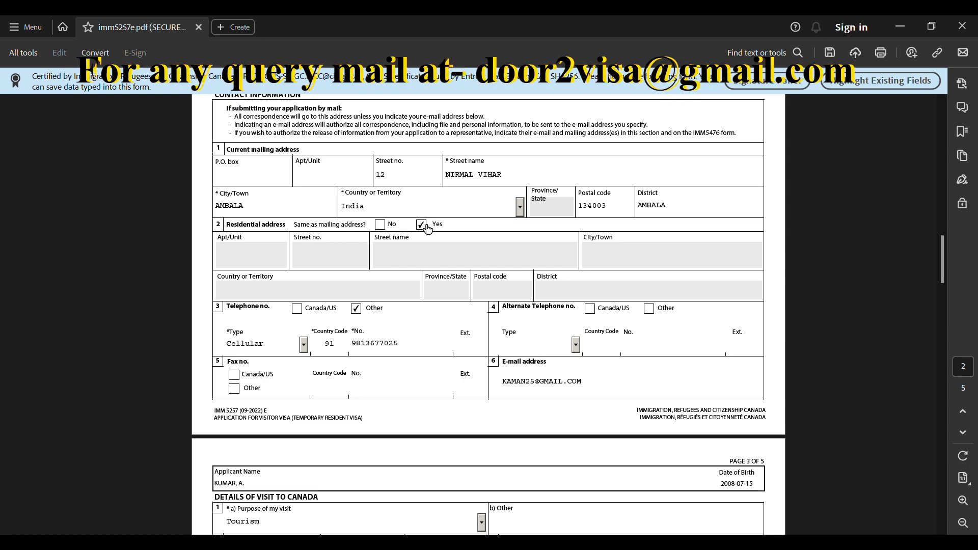
{"action": "scroll", "coordinate": [427, 228], "scroll_direction": "down", "scroll_amount": 3}
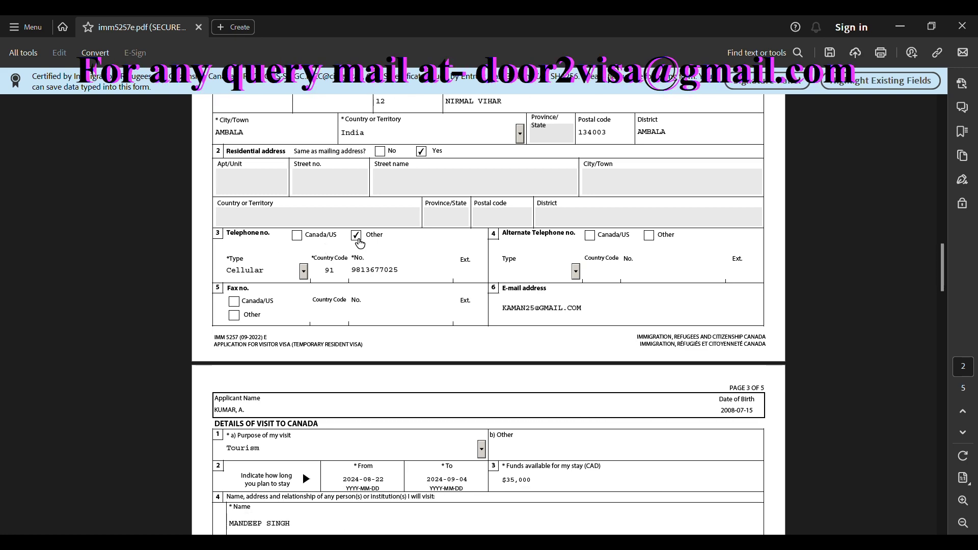
{"action": "scroll", "coordinate": [306, 262], "scroll_direction": "down", "scroll_amount": 1}
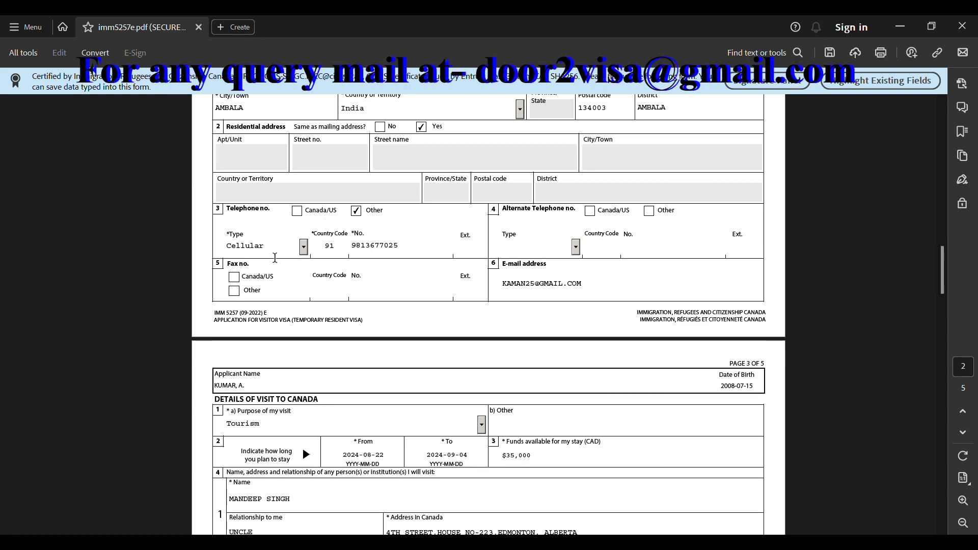
Keep Cellular as the telephone type and set the alternate telephone to Other, Cellular
{"action": "left_click", "coordinate": [303, 248]}
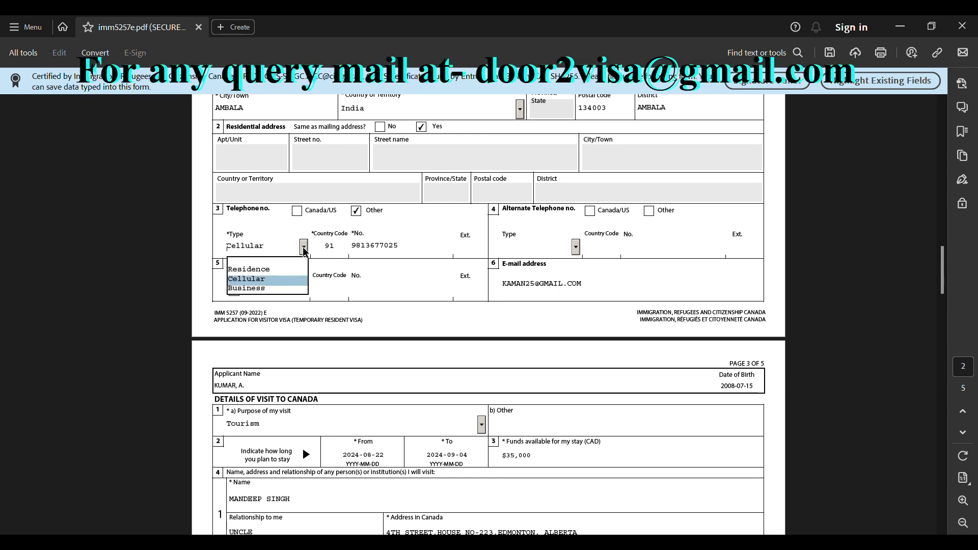
{"action": "left_click", "coordinate": [268, 280]}
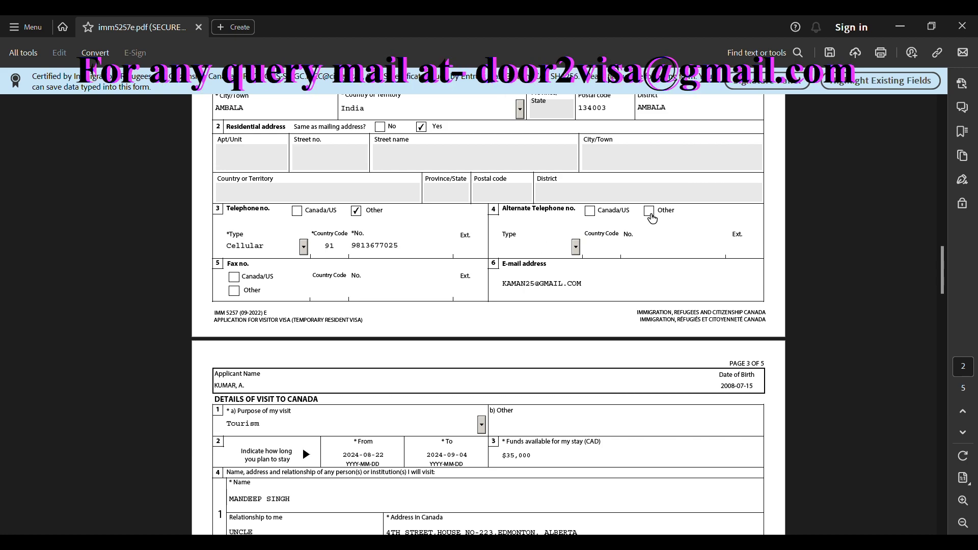
{"action": "left_click", "coordinate": [649, 211]}
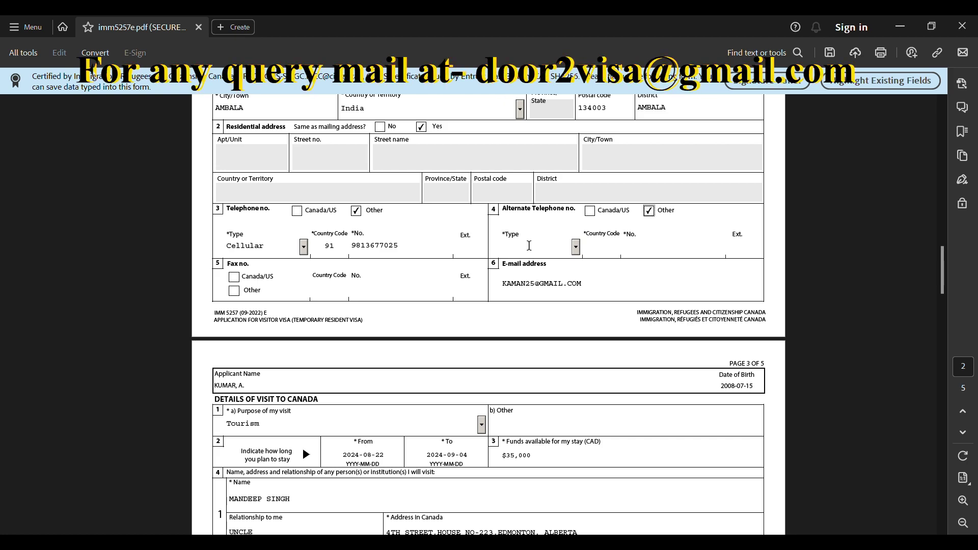
{"action": "left_click", "coordinate": [526, 248]}
{"action": "left_click", "coordinate": [575, 247]}
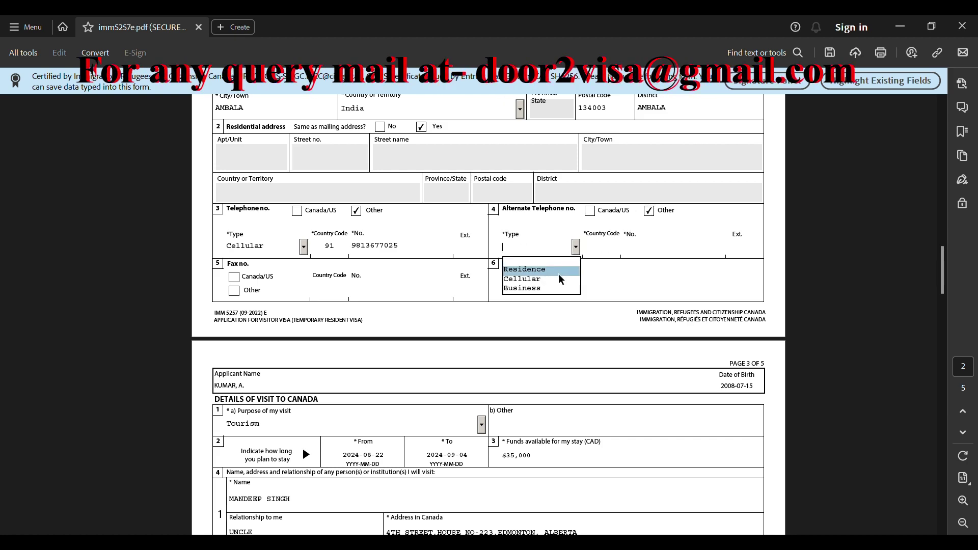
{"action": "left_click", "coordinate": [558, 279]}
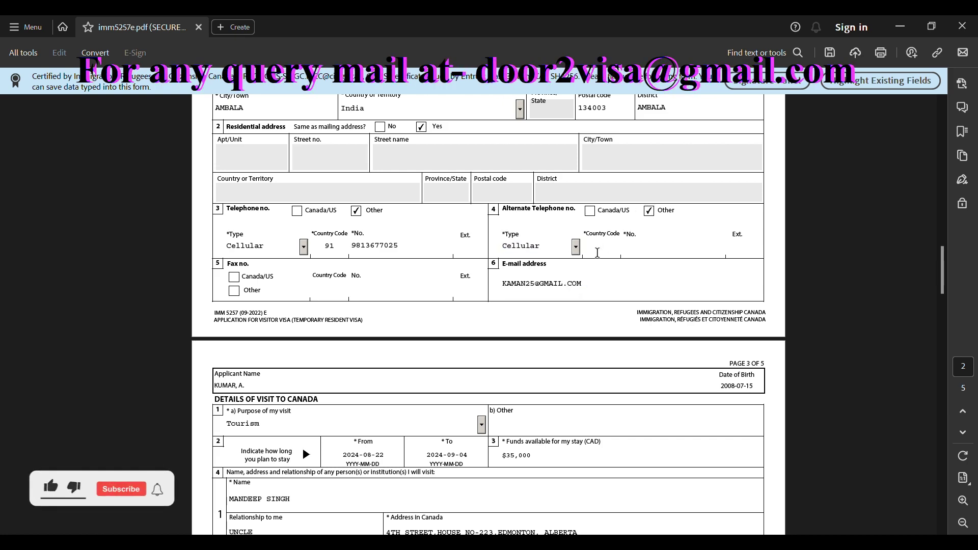
Enter country code 91 and the phone number for the alternate cellular telephone
{"action": "key", "text": "Tab"}
{"action": "type", "text": "91"}
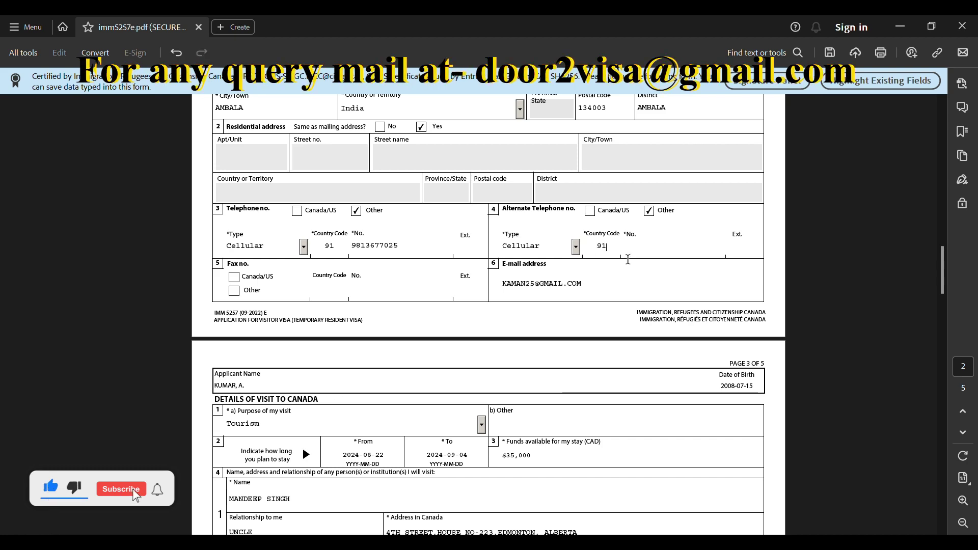
{"action": "left_click", "coordinate": [652, 255]}
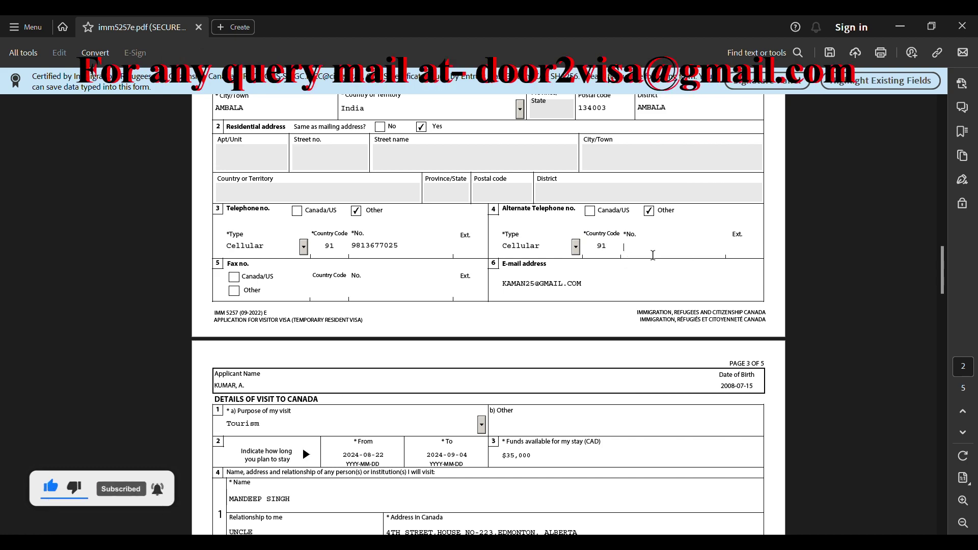
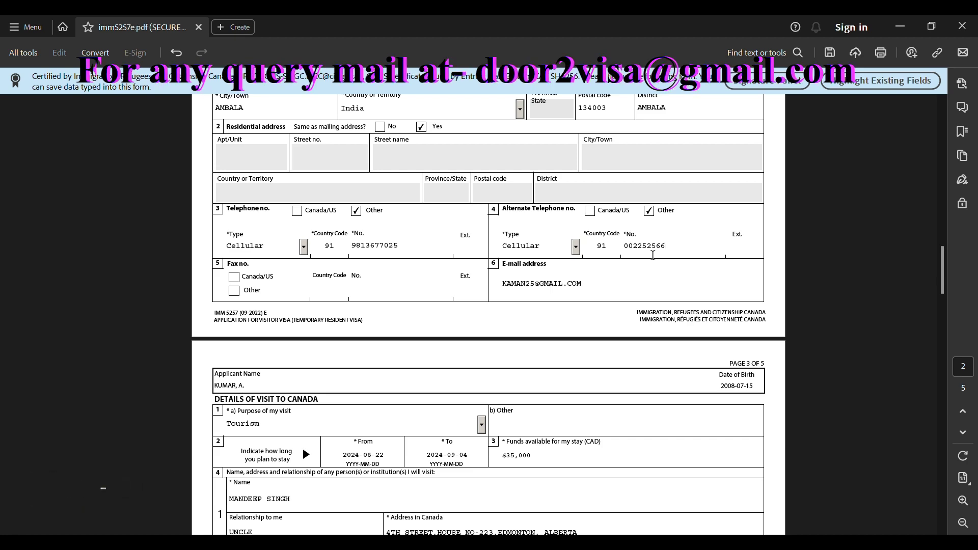
{"action": "scroll", "coordinate": [652, 254], "scroll_direction": "down", "scroll_amount": 3}
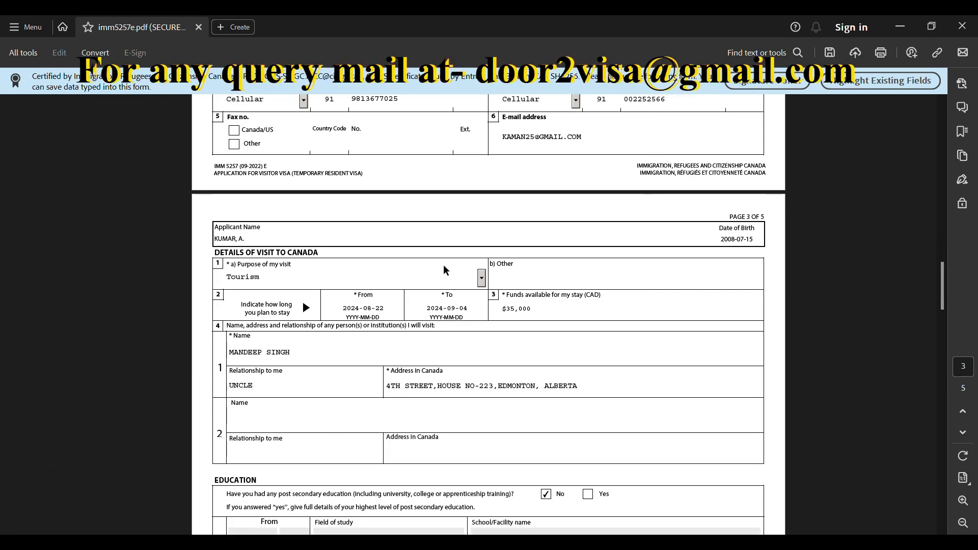
{"action": "scroll", "coordinate": [524, 274], "scroll_direction": "down", "scroll_amount": 1}
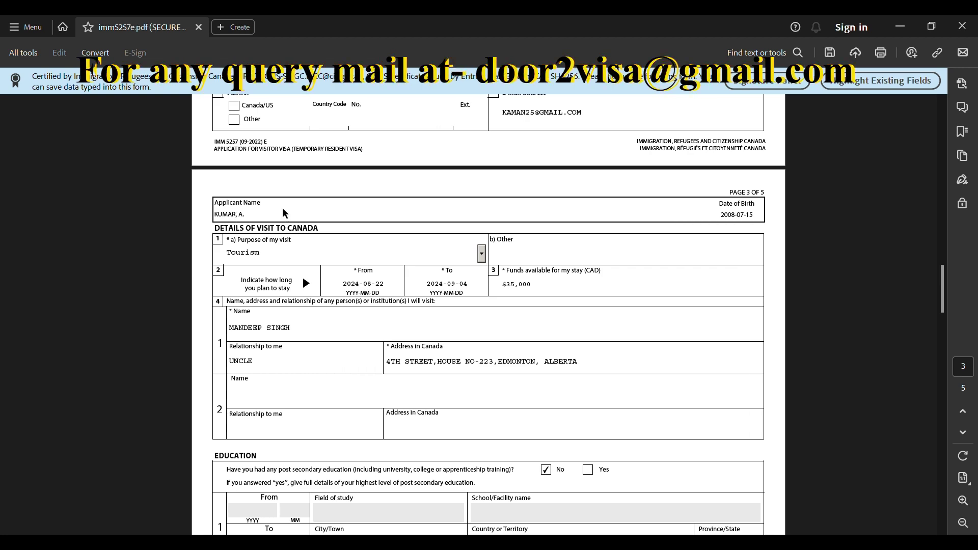
{"action": "scroll", "coordinate": [294, 214], "scroll_direction": "down", "scroll_amount": 2}
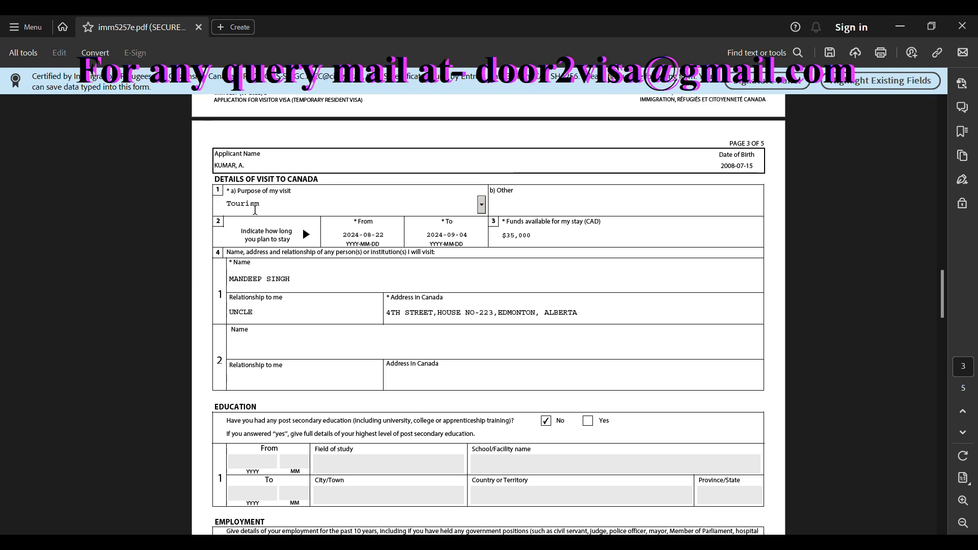
{"action": "left_click", "coordinate": [253, 208]}
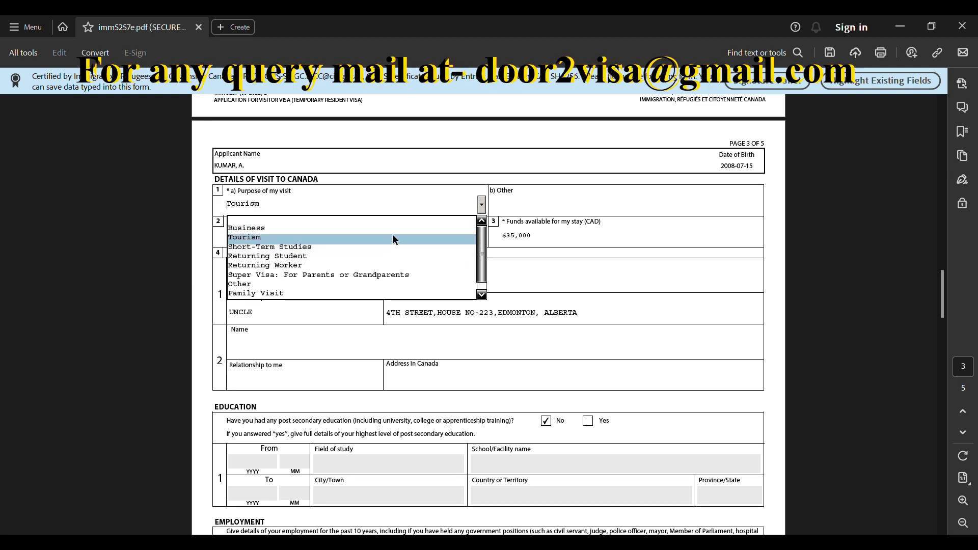
{"action": "left_click", "coordinate": [293, 284]}
{"action": "left_click", "coordinate": [567, 209]}
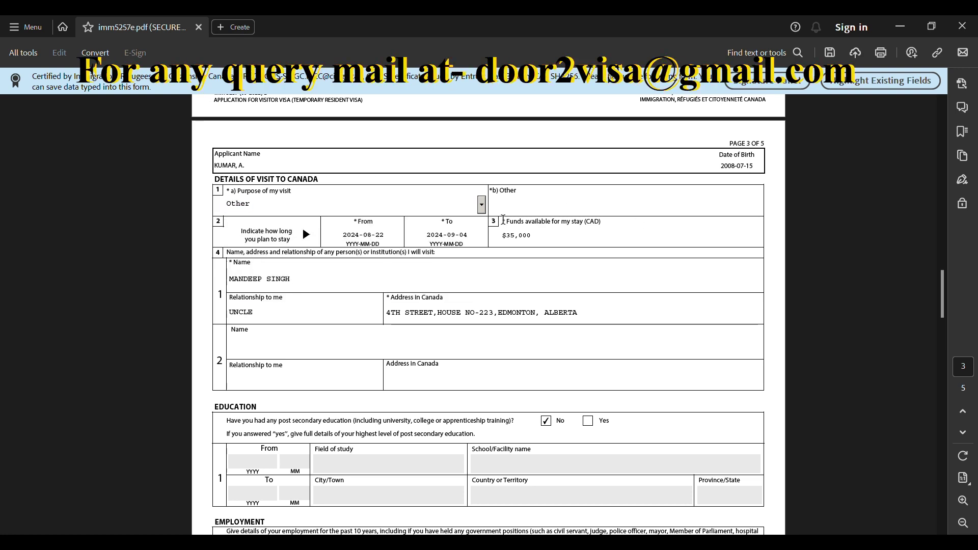
{"action": "left_click", "coordinate": [482, 204]}
{"action": "left_click", "coordinate": [358, 239]}
{"action": "scroll", "coordinate": [500, 222], "scroll_direction": "down", "scroll_amount": 1}
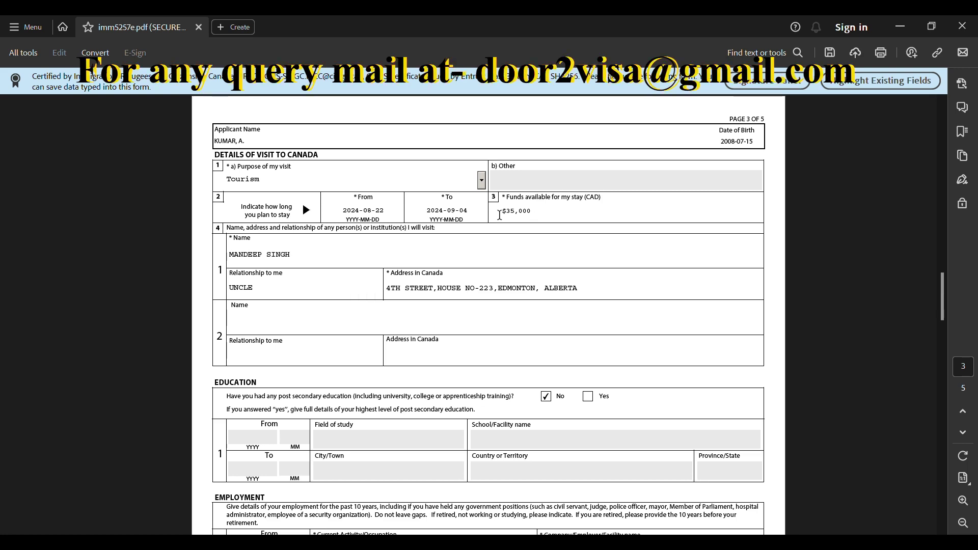
{"action": "scroll", "coordinate": [301, 227], "scroll_direction": "down", "scroll_amount": 1}
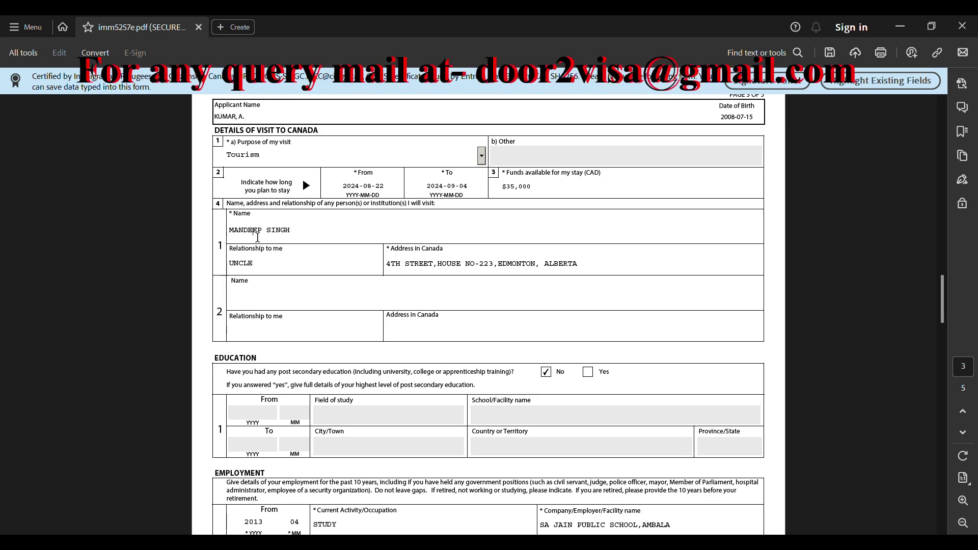
{"action": "left_click", "coordinate": [366, 228]}
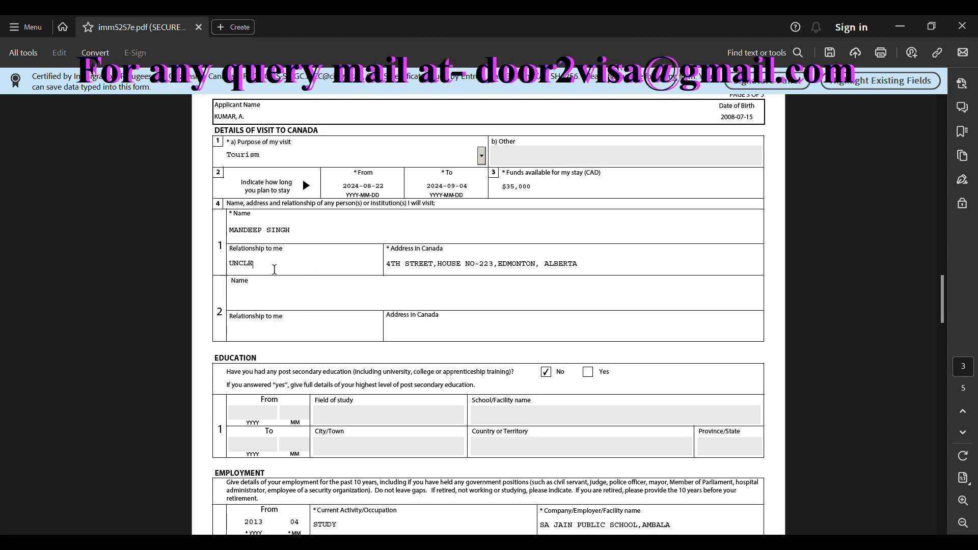
{"action": "scroll", "coordinate": [273, 269], "scroll_direction": "down", "scroll_amount": 1}
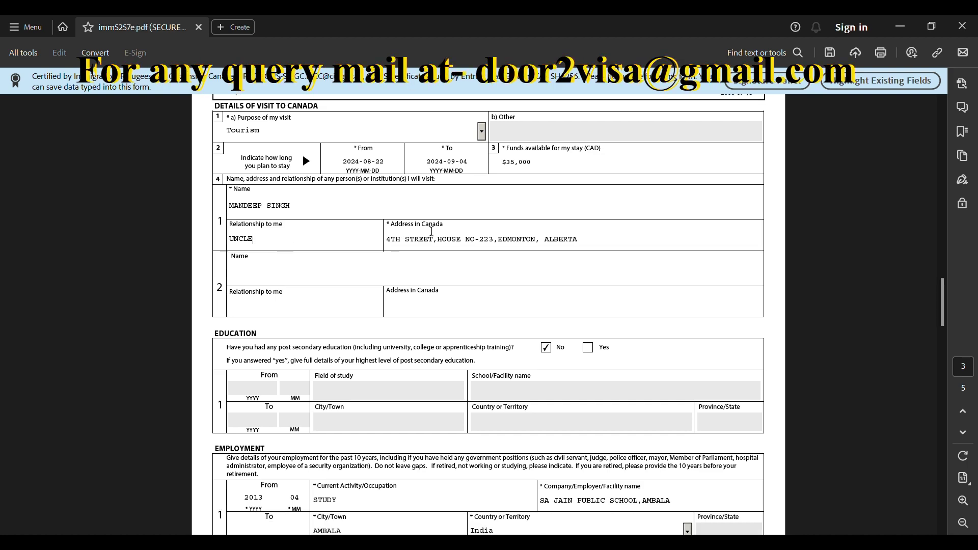
{"action": "left_click_drag", "start_coordinate": [395, 240], "coordinate": [542, 243]}
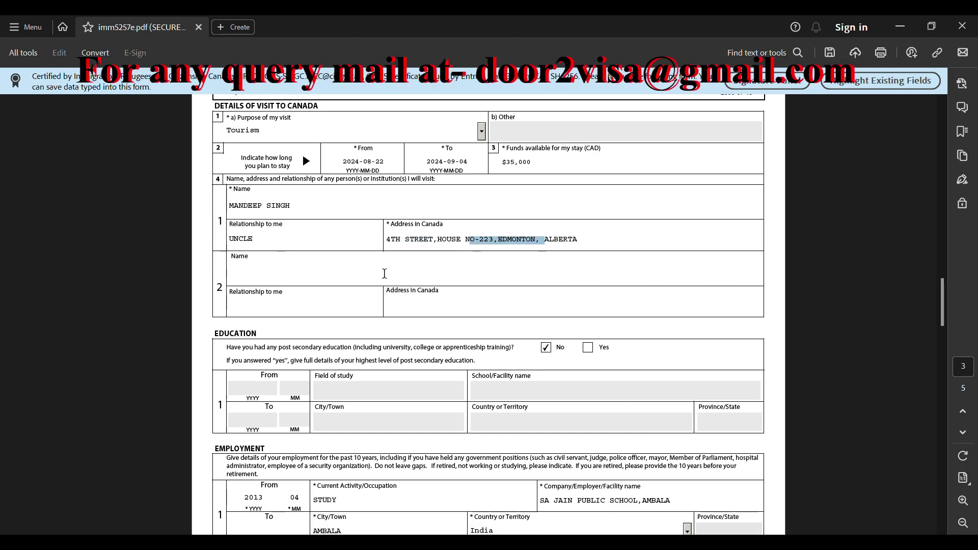
{"action": "left_click", "coordinate": [283, 272]}
{"action": "scroll", "coordinate": [265, 265], "scroll_direction": "down", "scroll_amount": 1}
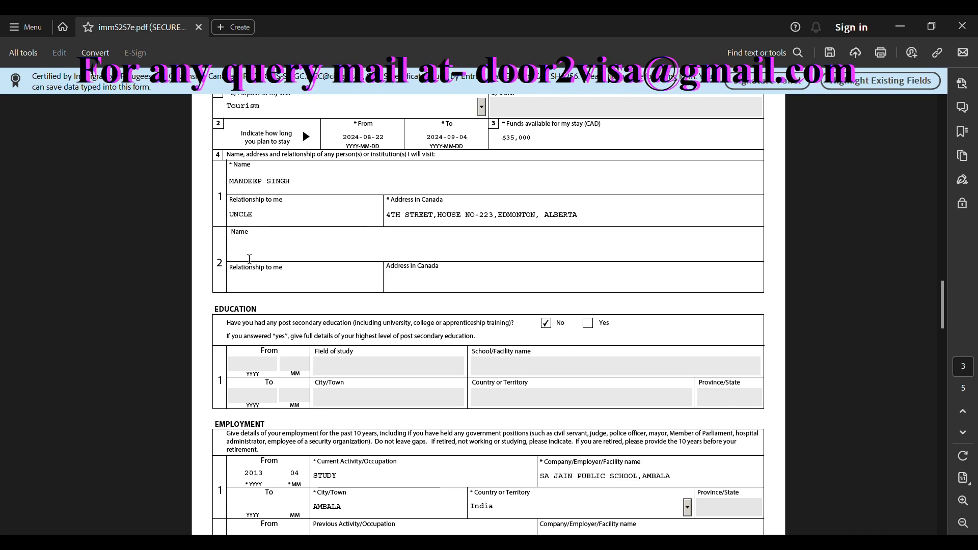
{"action": "left_click", "coordinate": [243, 281]}
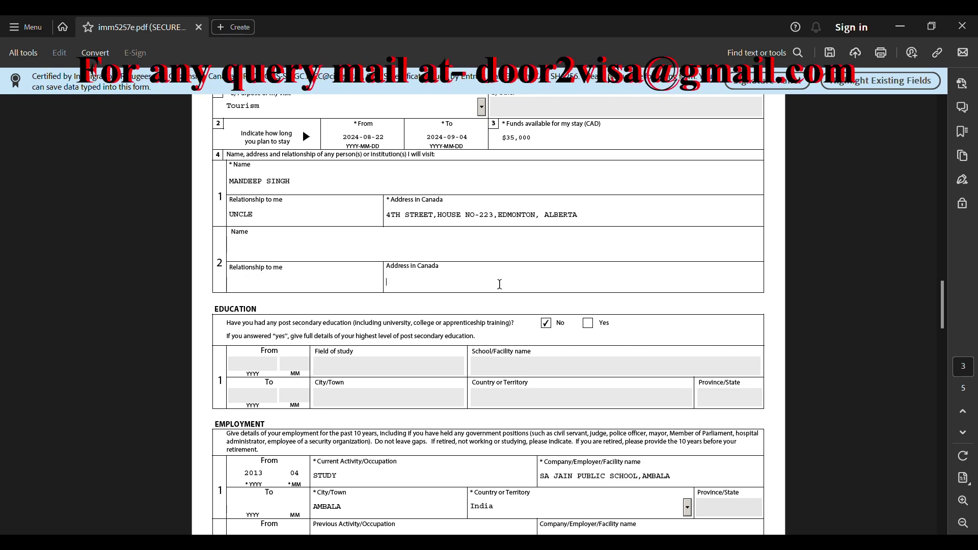
{"action": "left_click", "coordinate": [499, 284]}
{"action": "scroll", "coordinate": [357, 255], "scroll_direction": "down", "scroll_amount": 5}
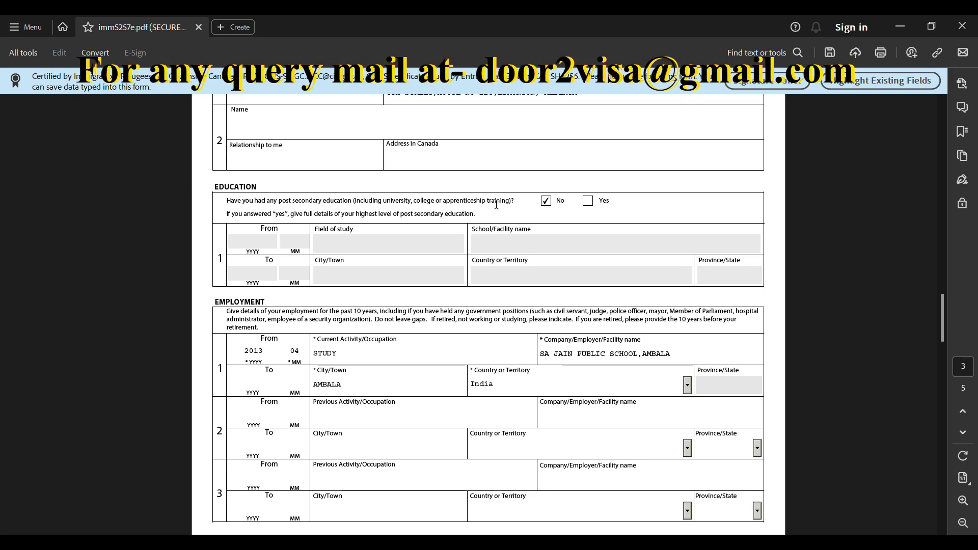
Check the current employer's company name and the empty second employment entries, then reach Background Information
{"action": "scroll", "coordinate": [458, 229], "scroll_direction": "down", "scroll_amount": 2}
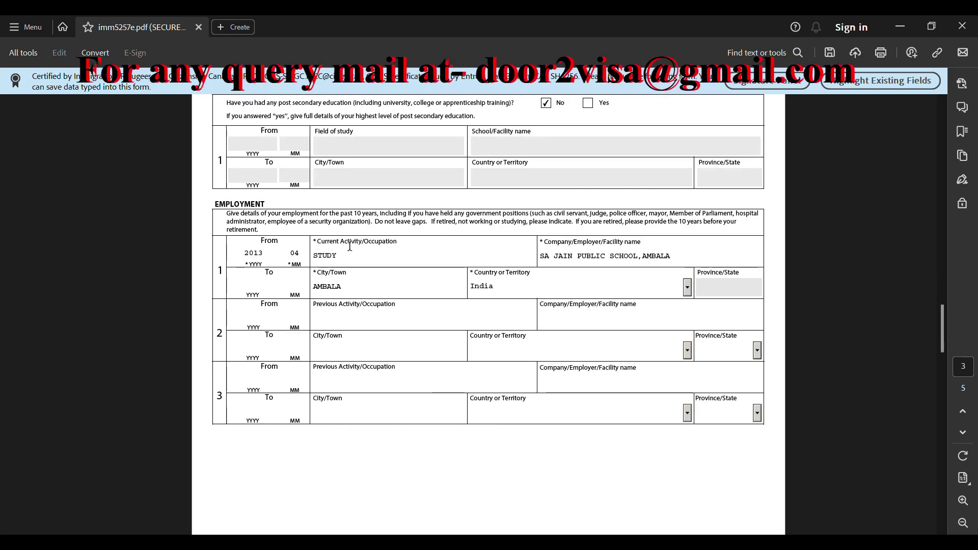
{"action": "scroll", "coordinate": [373, 227], "scroll_direction": "down", "scroll_amount": 1}
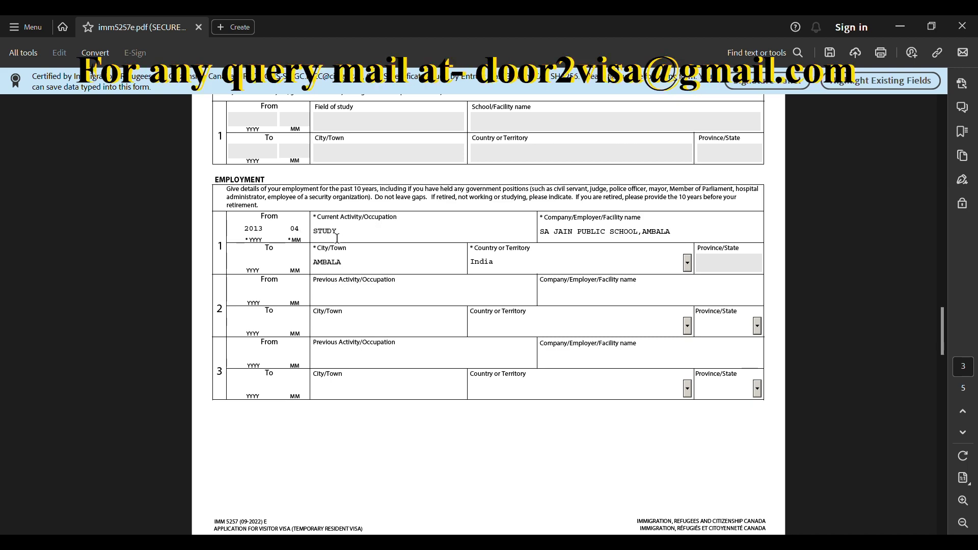
{"action": "left_click", "coordinate": [616, 232]}
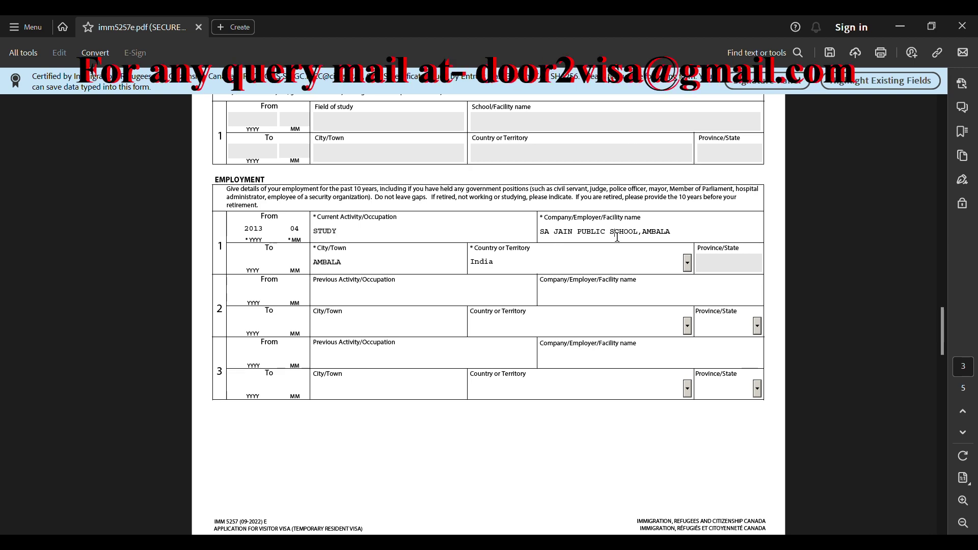
{"action": "scroll", "coordinate": [296, 278], "scroll_direction": "down", "scroll_amount": 1}
{"action": "left_click", "coordinate": [332, 271]}
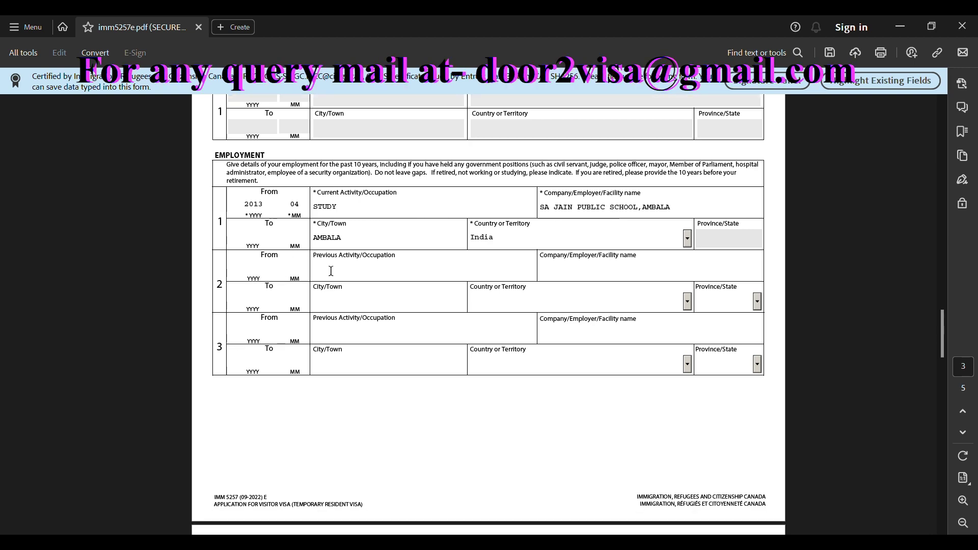
{"action": "scroll", "coordinate": [397, 268], "scroll_direction": "down", "scroll_amount": 1}
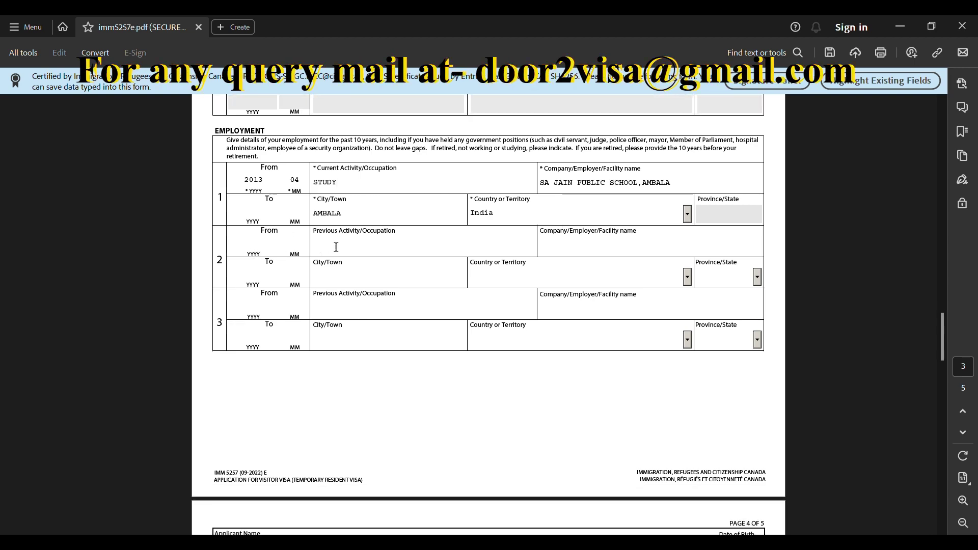
{"action": "left_click", "coordinate": [366, 280]}
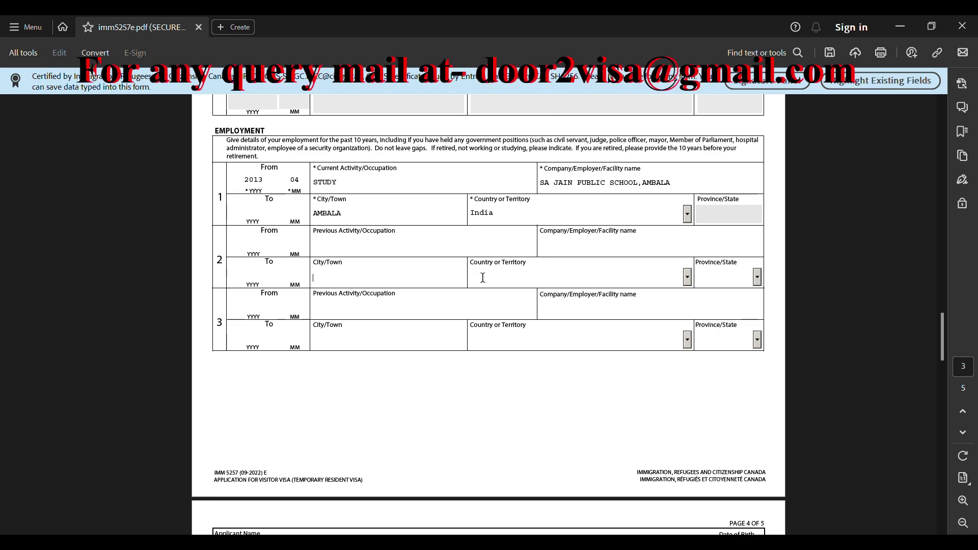
{"action": "scroll", "coordinate": [524, 303], "scroll_direction": "down", "scroll_amount": 13}
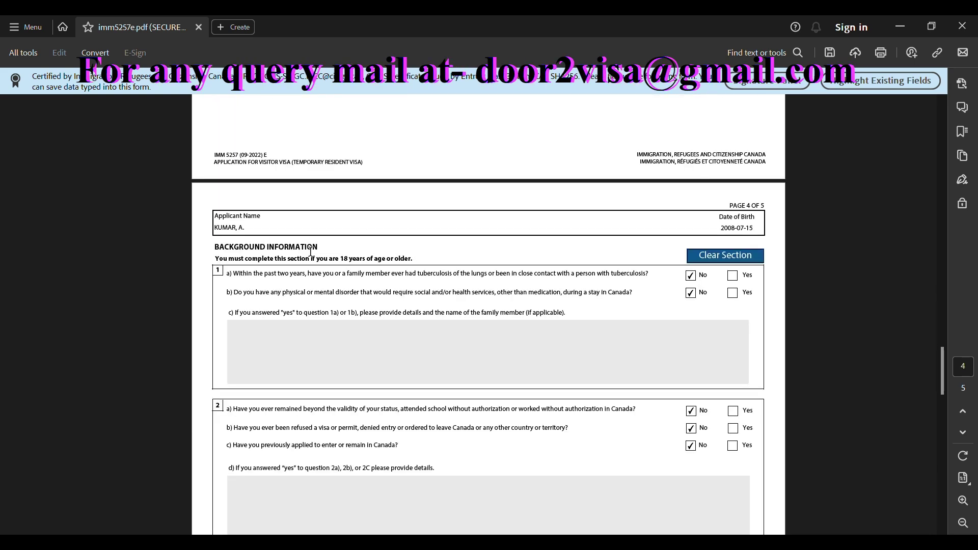
{"action": "left_click", "coordinate": [236, 230]}
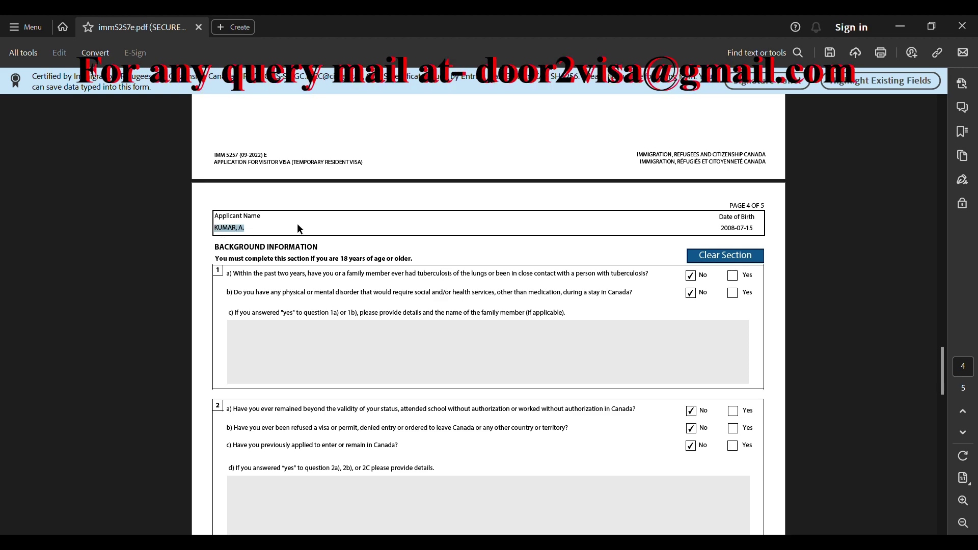
{"action": "key", "text": "Tab"}
{"action": "scroll", "coordinate": [405, 254], "scroll_direction": "down", "scroll_amount": 1}
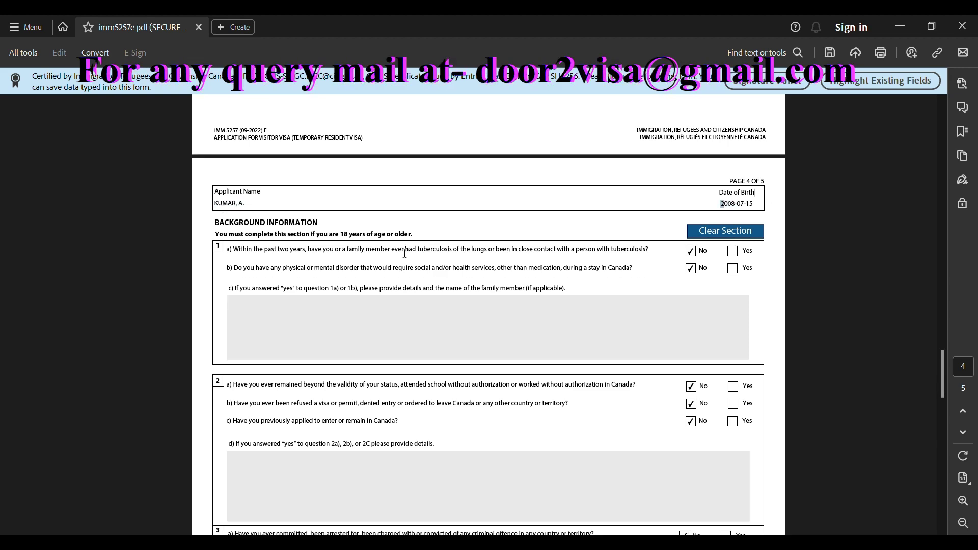
{"action": "left_click_drag", "start_coordinate": [235, 253], "coordinate": [602, 256]}
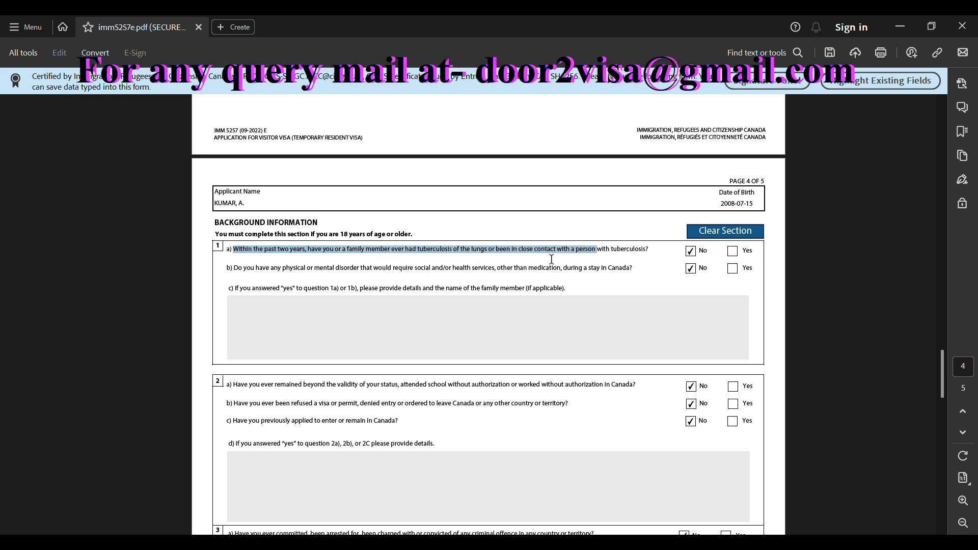
{"action": "mouse_move", "coordinate": [634, 250]}
{"action": "left_mouse_down"}
{"action": "mouse_move", "coordinate": [622, 250]}
{"action": "mouse_move", "coordinate": [650, 250]}
{"action": "left_mouse_up"}
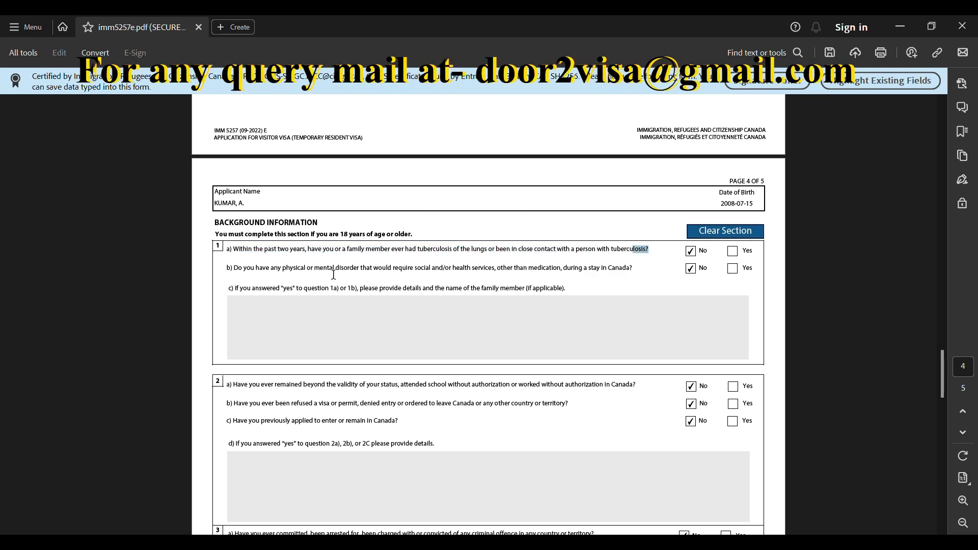
{"action": "scroll", "coordinate": [334, 275], "scroll_direction": "down", "scroll_amount": 1}
{"action": "left_click_drag", "start_coordinate": [282, 244], "coordinate": [623, 252]}
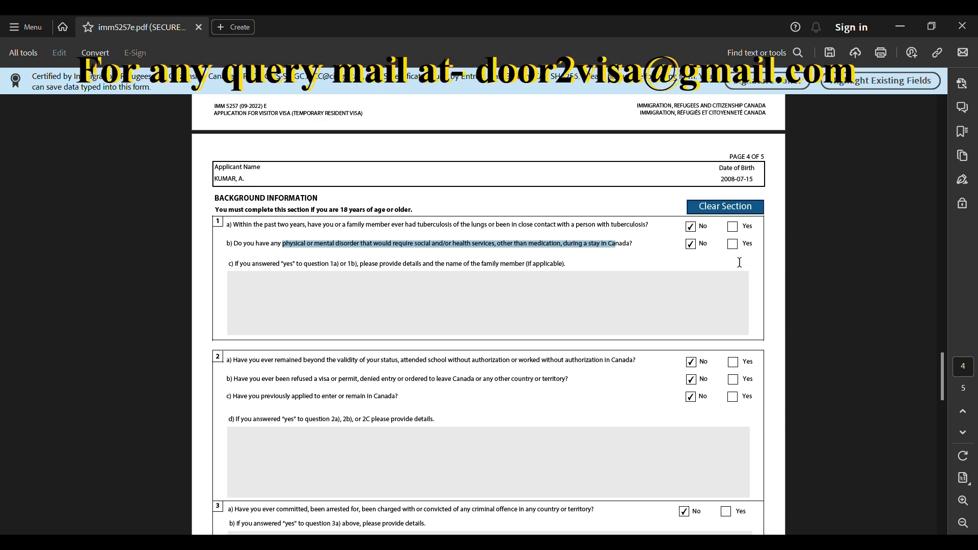
{"action": "scroll", "coordinate": [569, 260], "scroll_direction": "down", "scroll_amount": 5}
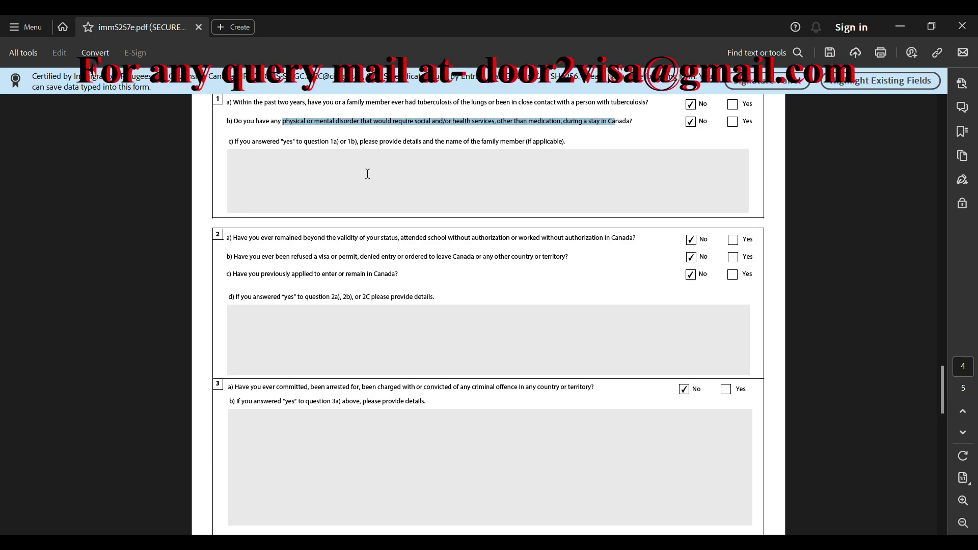
{"action": "scroll", "coordinate": [367, 173], "scroll_direction": "up", "scroll_amount": 2}
{"action": "left_click", "coordinate": [243, 222]}
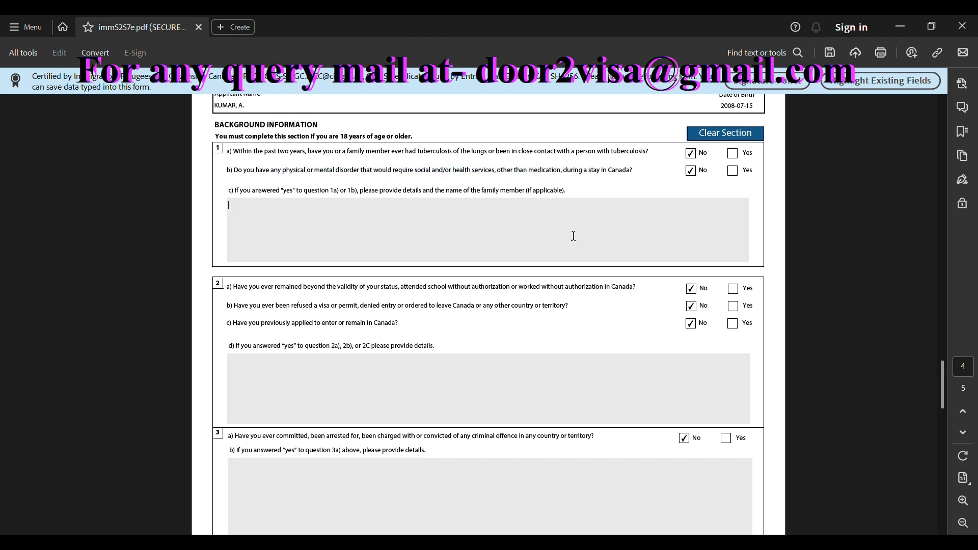
{"action": "scroll", "coordinate": [573, 236], "scroll_direction": "down", "scroll_amount": 2}
{"action": "scroll", "coordinate": [286, 246], "scroll_direction": "down", "scroll_amount": 1}
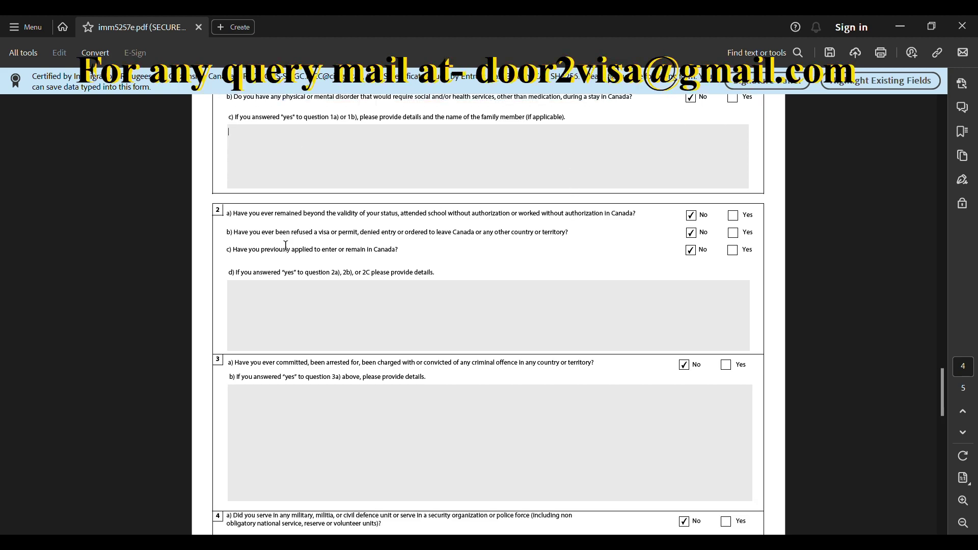
{"action": "left_click_drag", "start_coordinate": [261, 216], "coordinate": [631, 222]}
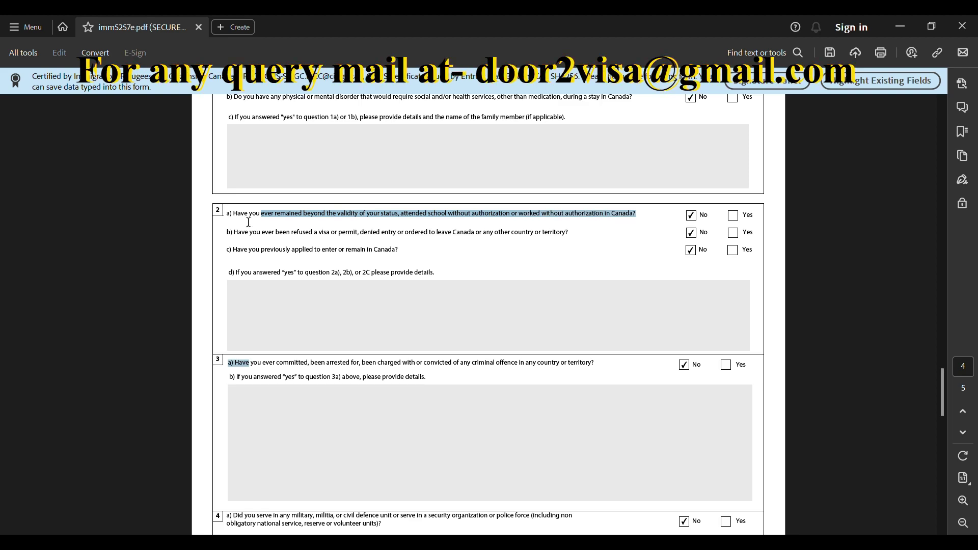
{"action": "left_click_drag", "start_coordinate": [234, 222], "coordinate": [595, 219]}
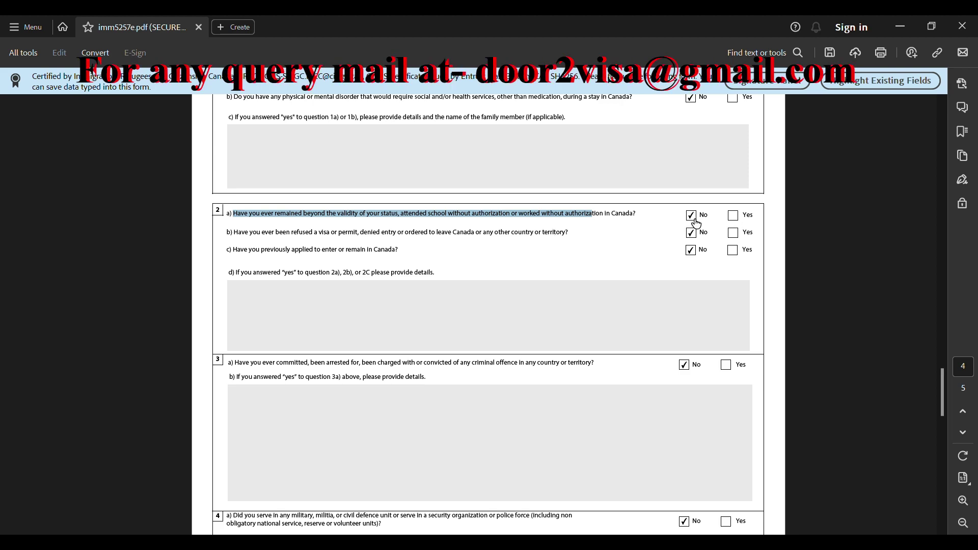
{"action": "scroll", "coordinate": [589, 228], "scroll_direction": "down", "scroll_amount": 1}
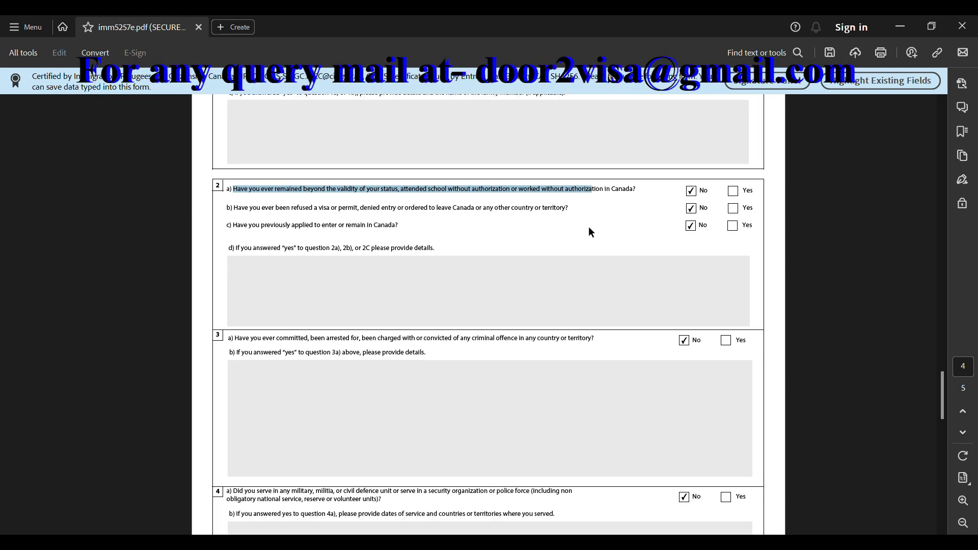
{"action": "left_click", "coordinate": [485, 294]}
{"action": "scroll", "coordinate": [245, 240], "scroll_direction": "up", "scroll_amount": 1}
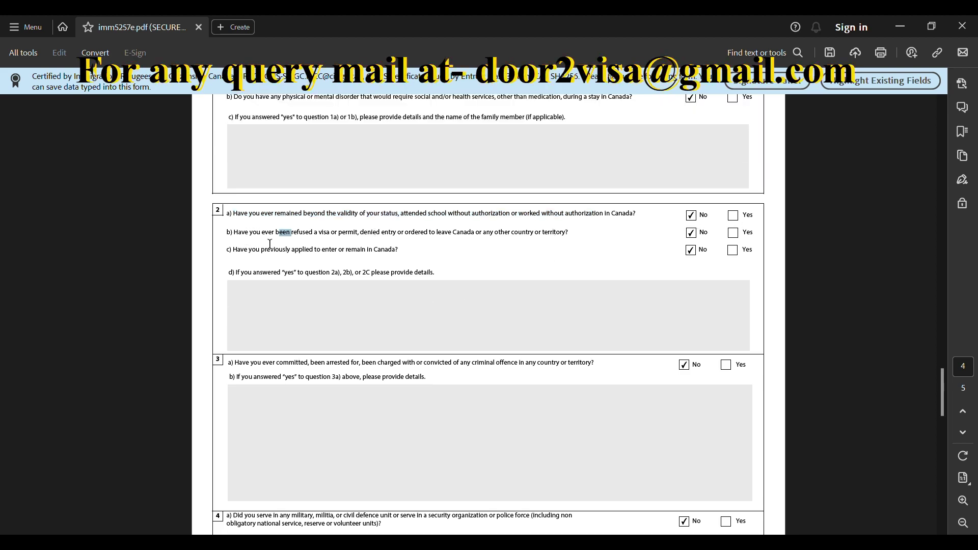
{"action": "left_click_drag", "start_coordinate": [249, 237], "coordinate": [573, 240]}
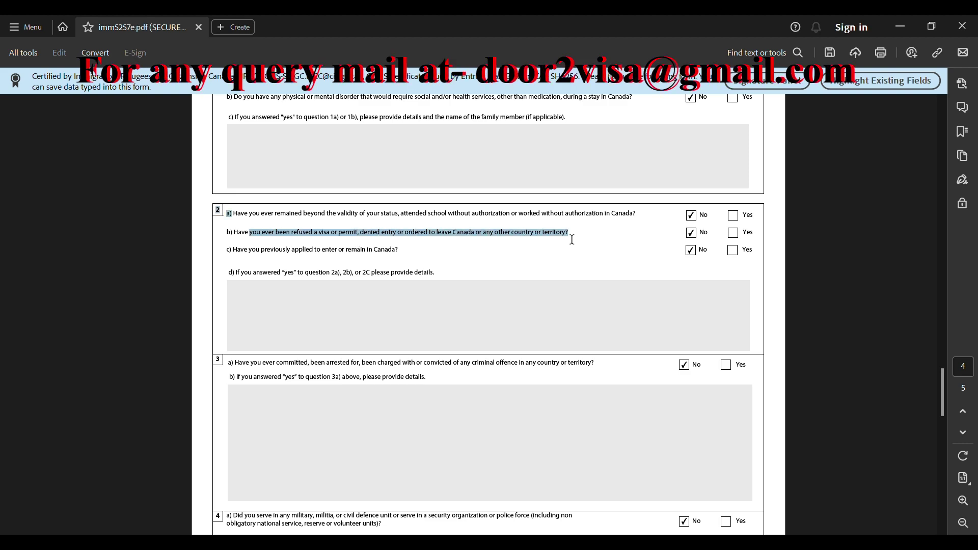
{"action": "left_click", "coordinate": [309, 237]}
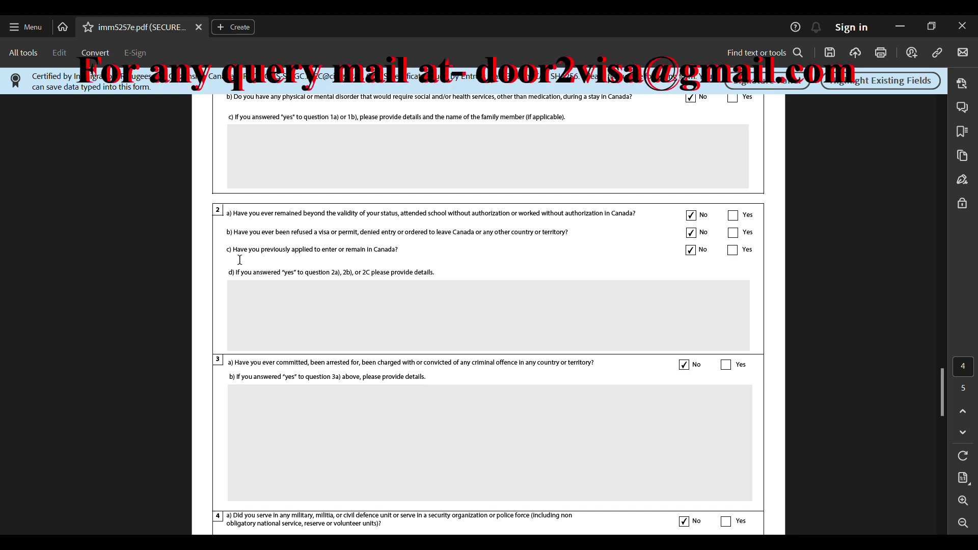
{"action": "left_click_drag", "start_coordinate": [249, 250], "coordinate": [394, 260]}
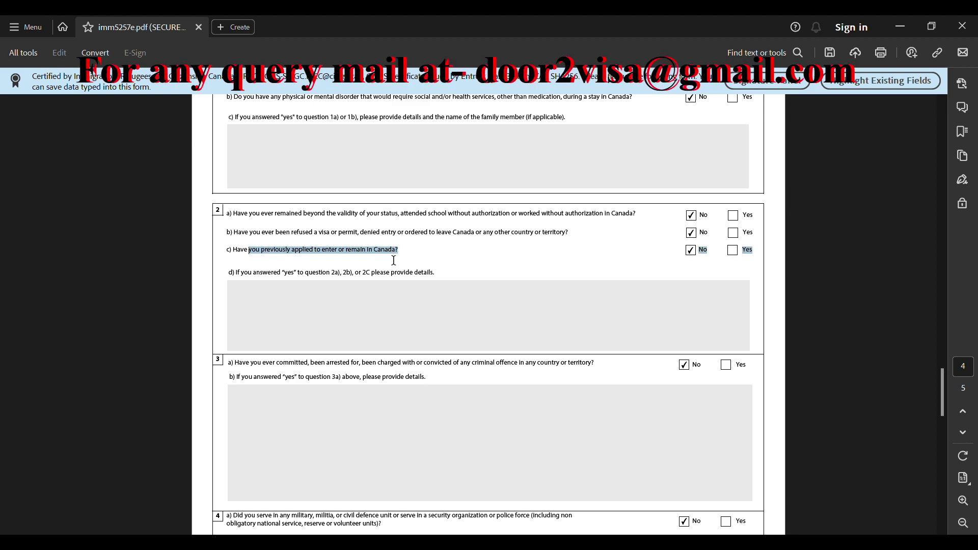
{"action": "left_click", "coordinate": [636, 262]}
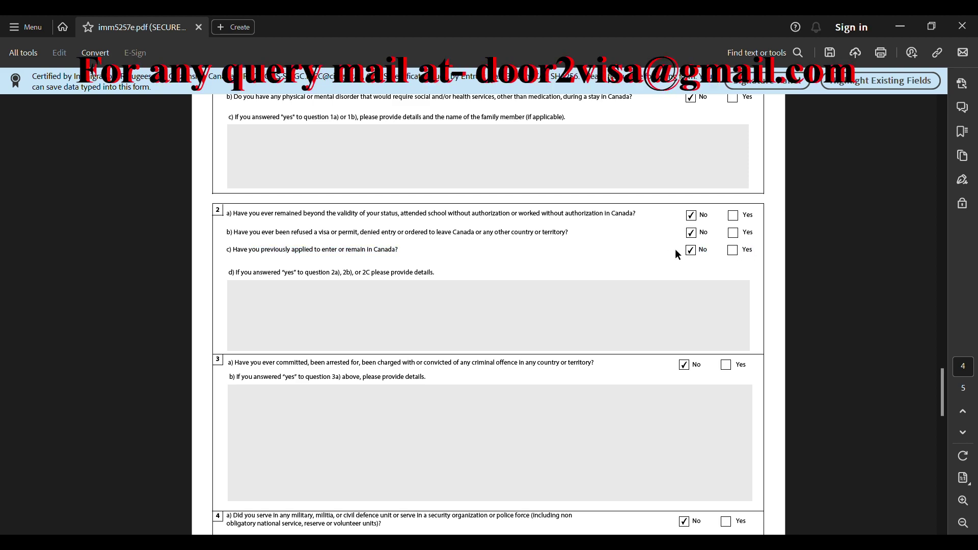
{"action": "scroll", "coordinate": [726, 254], "scroll_direction": "down", "scroll_amount": 2}
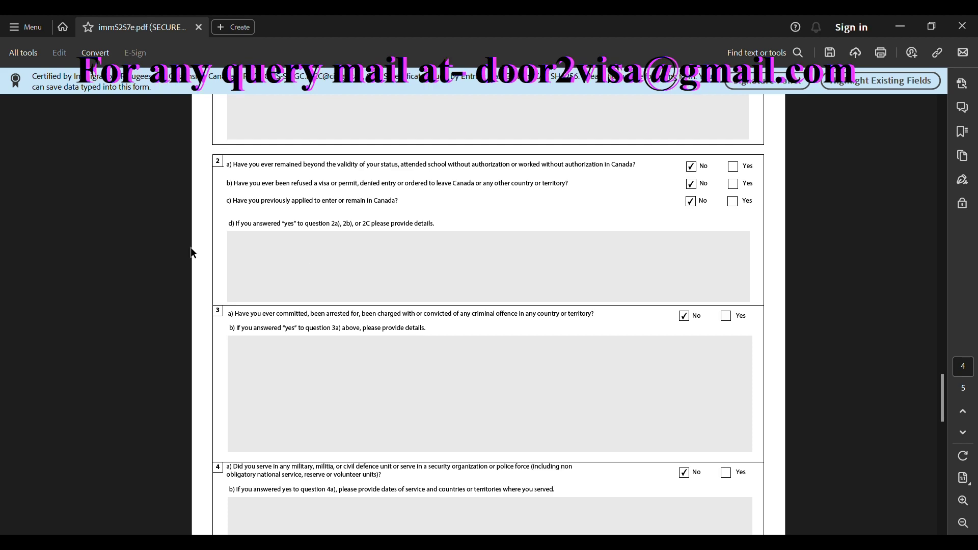
Review question 3a's listed offences and the empty 3b details box
{"action": "scroll", "coordinate": [308, 257], "scroll_direction": "down", "scroll_amount": 2}
{"action": "left_click_drag", "start_coordinate": [296, 264], "coordinate": [283, 276]}
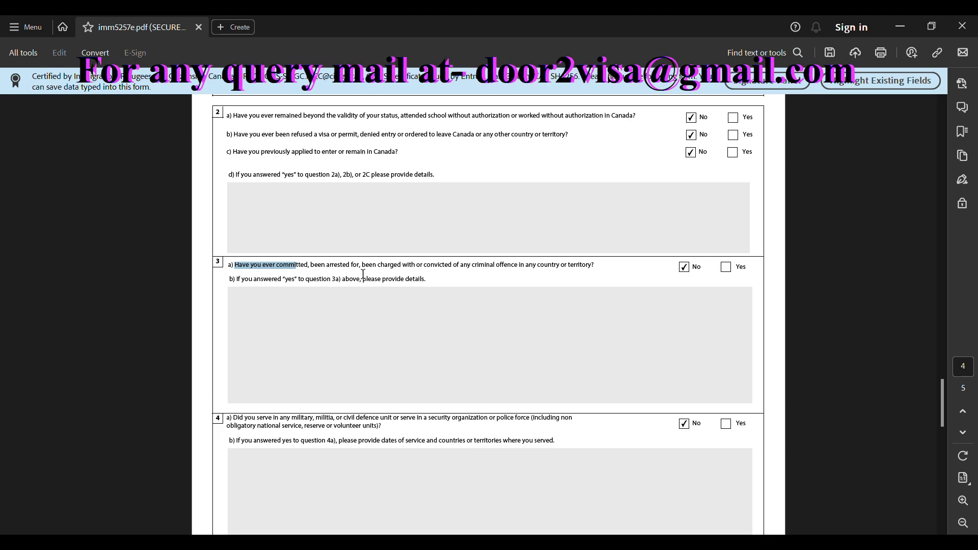
{"action": "left_click_drag", "start_coordinate": [310, 265], "coordinate": [499, 269]}
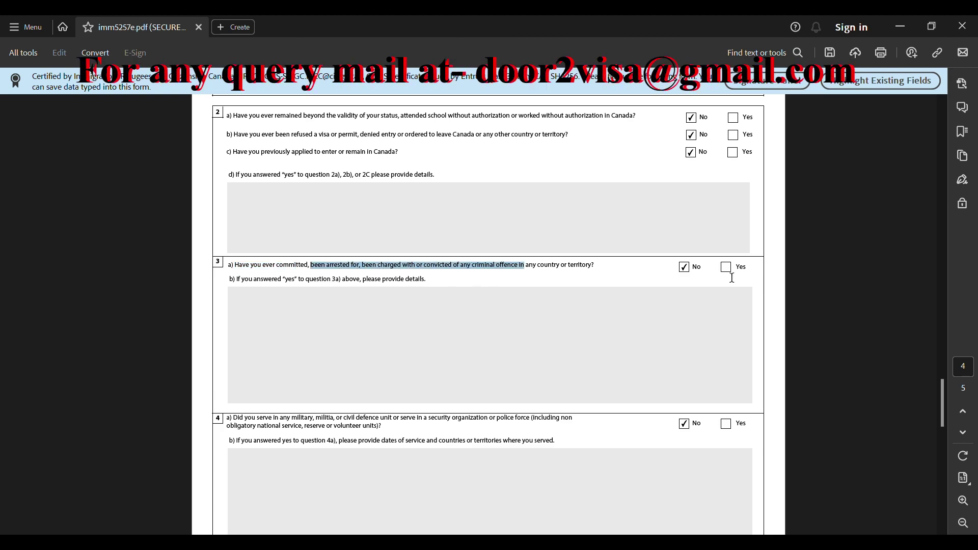
{"action": "scroll", "coordinate": [666, 277], "scroll_direction": "down", "scroll_amount": 3}
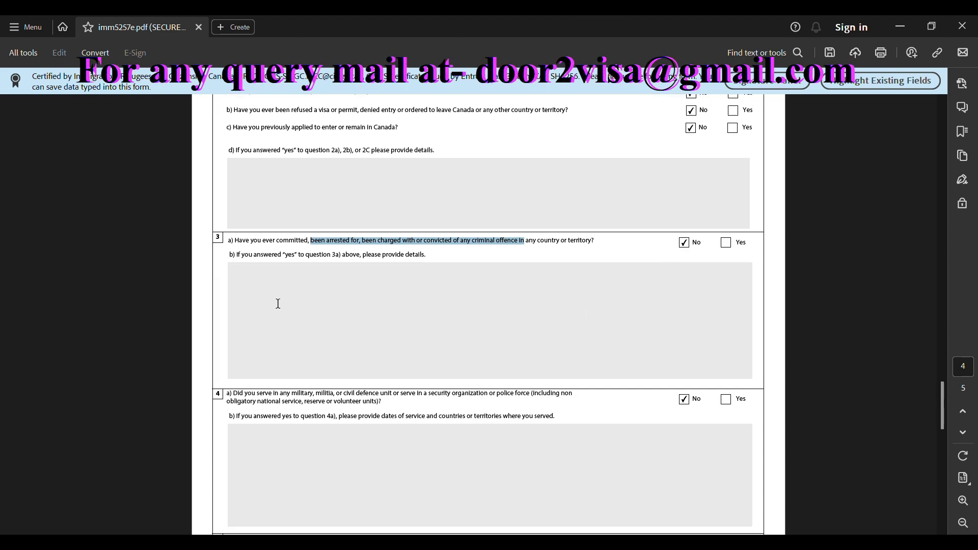
{"action": "left_click", "coordinate": [468, 308]}
{"action": "scroll", "coordinate": [468, 309], "scroll_direction": "down", "scroll_amount": 1}
{"action": "scroll", "coordinate": [357, 331], "scroll_direction": "down", "scroll_amount": 1}
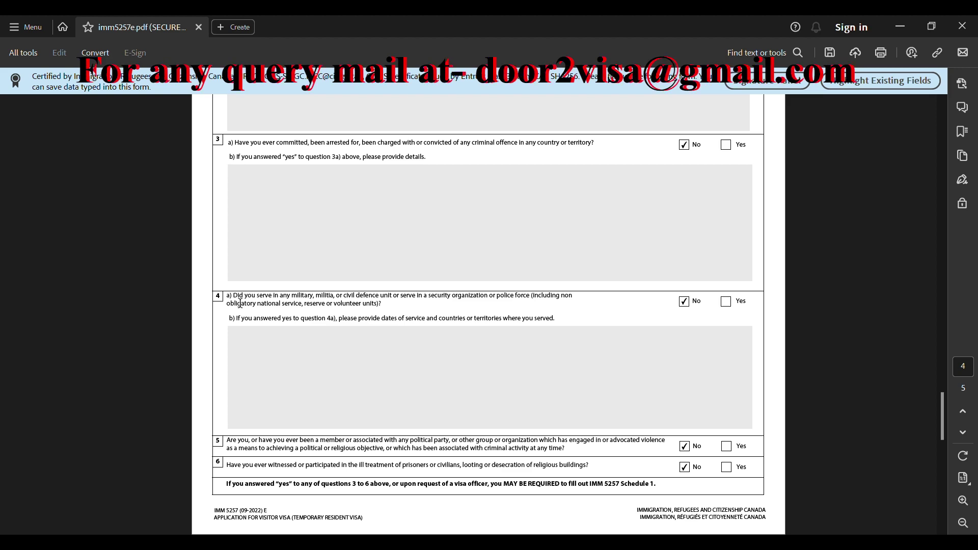
Highlight and review the wording of questions 4a, 5 and 6
{"action": "left_click_drag", "start_coordinate": [245, 304], "coordinate": [465, 311]}
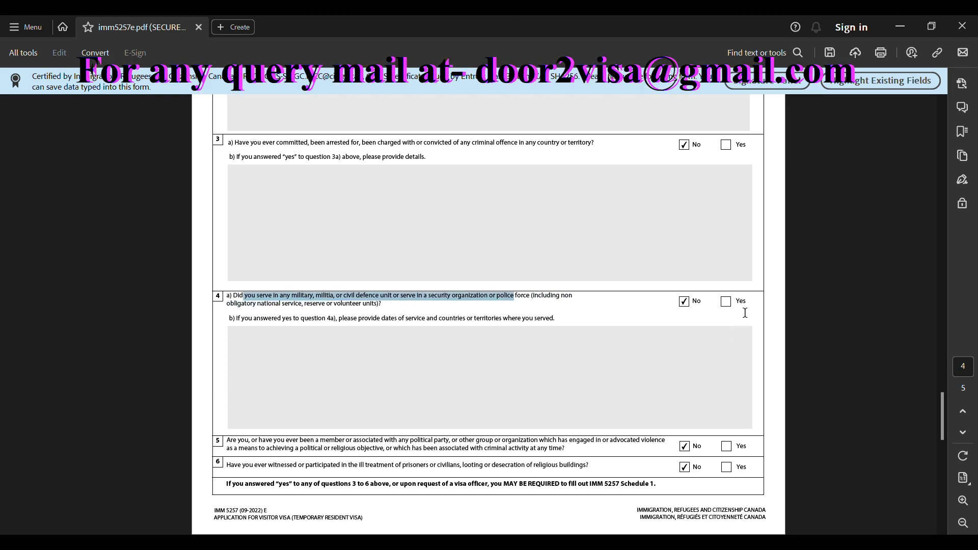
{"action": "scroll", "coordinate": [491, 315], "scroll_direction": "down", "scroll_amount": 2}
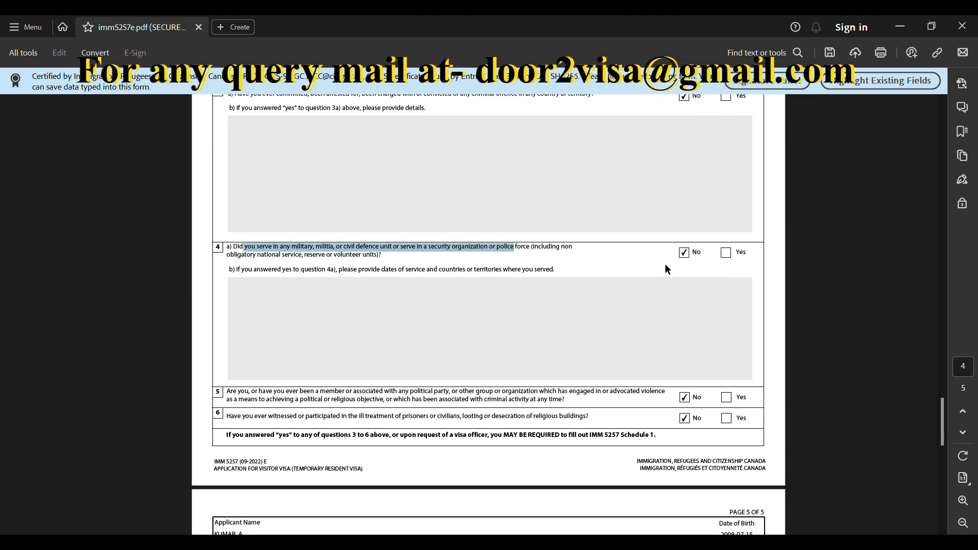
{"action": "scroll", "coordinate": [692, 263], "scroll_direction": "down", "scroll_amount": 3}
{"action": "left_click_drag", "start_coordinate": [320, 318], "coordinate": [433, 318]}
{"action": "left_click_drag", "start_coordinate": [228, 318], "coordinate": [456, 328]}
{"action": "left_click", "coordinate": [535, 328]}
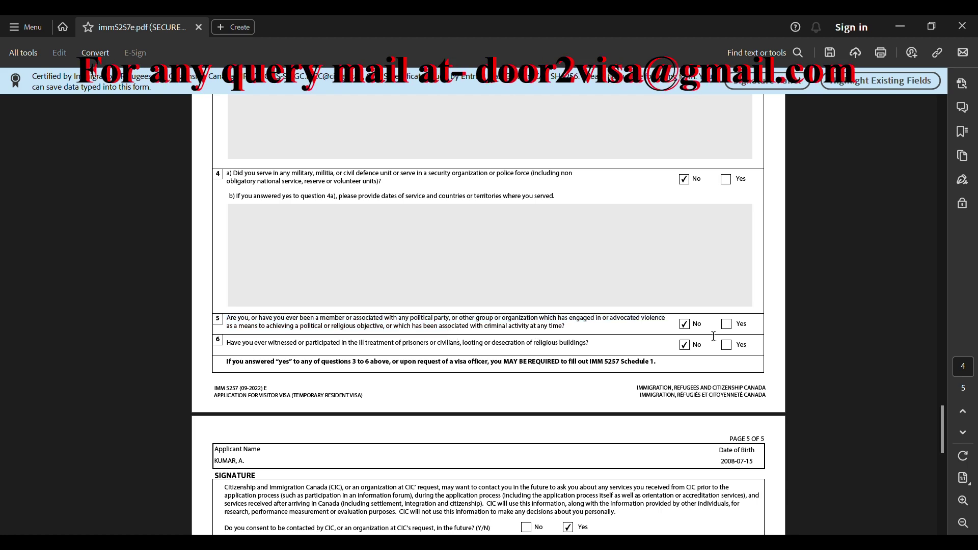
{"action": "scroll", "coordinate": [587, 343], "scroll_direction": "down", "scroll_amount": 1}
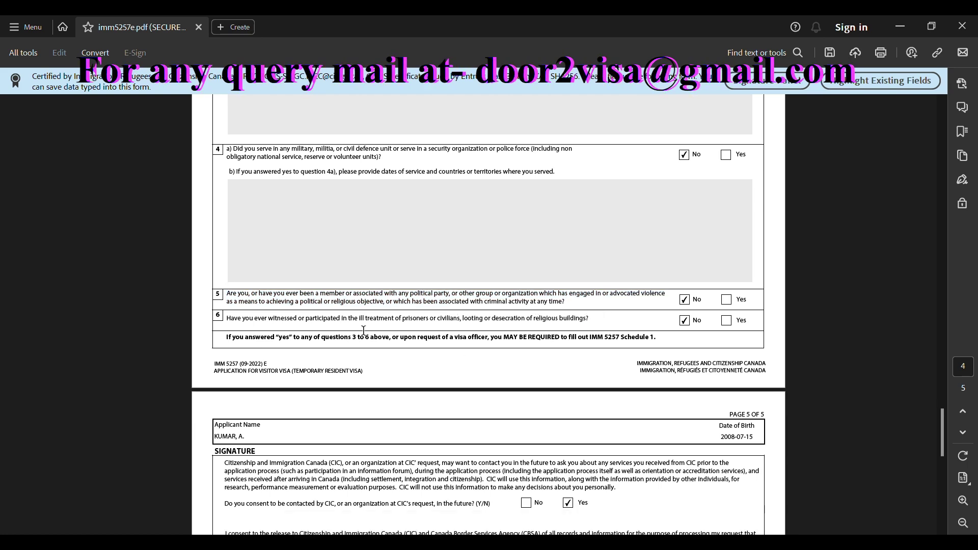
{"action": "left_click_drag", "start_coordinate": [364, 320], "coordinate": [499, 322]}
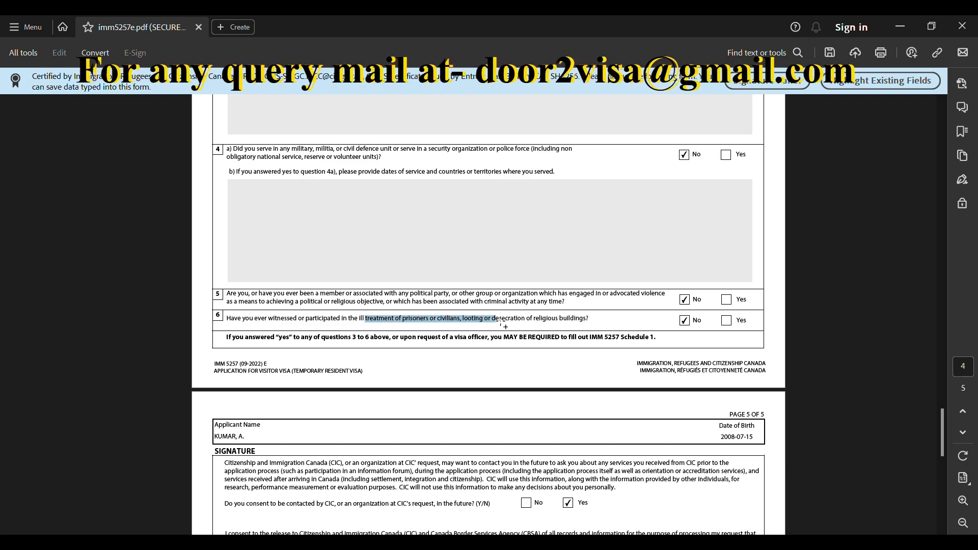
{"action": "scroll", "coordinate": [300, 290], "scroll_direction": "down", "scroll_amount": 8}
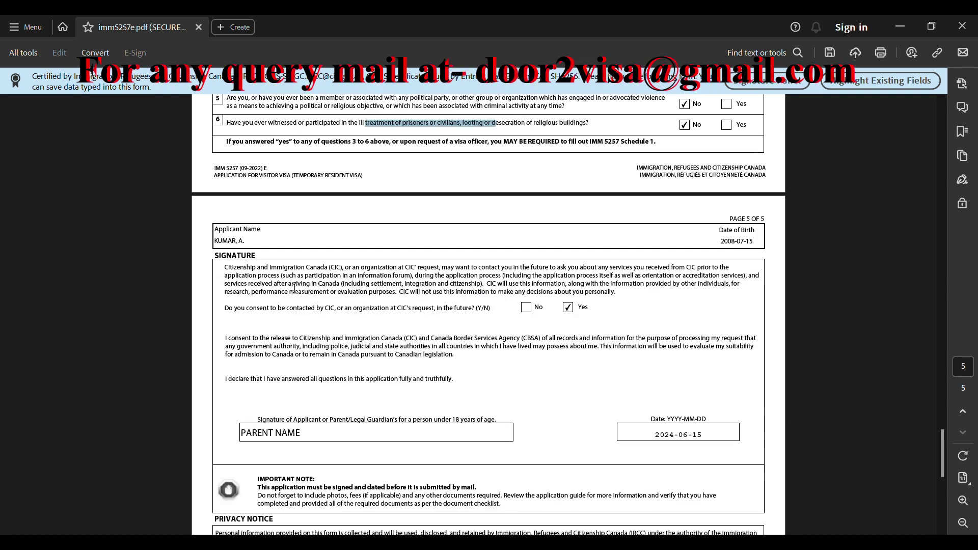
Scroll to page 5's signature section and review the PARENT NAME signature entry
{"action": "left_click", "coordinate": [224, 249]}
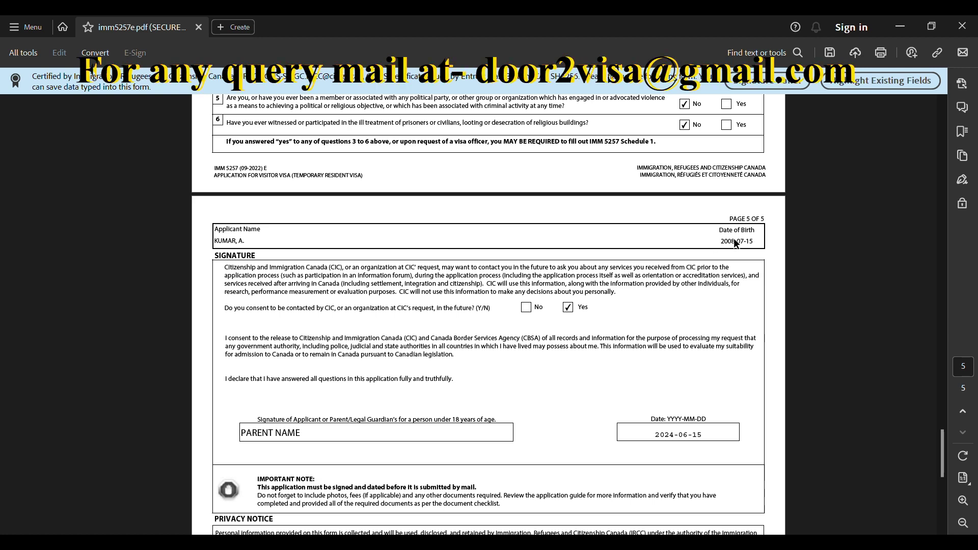
{"action": "left_click_drag", "start_coordinate": [745, 242], "coordinate": [720, 241]}
{"action": "scroll", "coordinate": [539, 302], "scroll_direction": "down", "scroll_amount": 2}
{"action": "scroll", "coordinate": [539, 302], "scroll_direction": "down", "scroll_amount": 1}
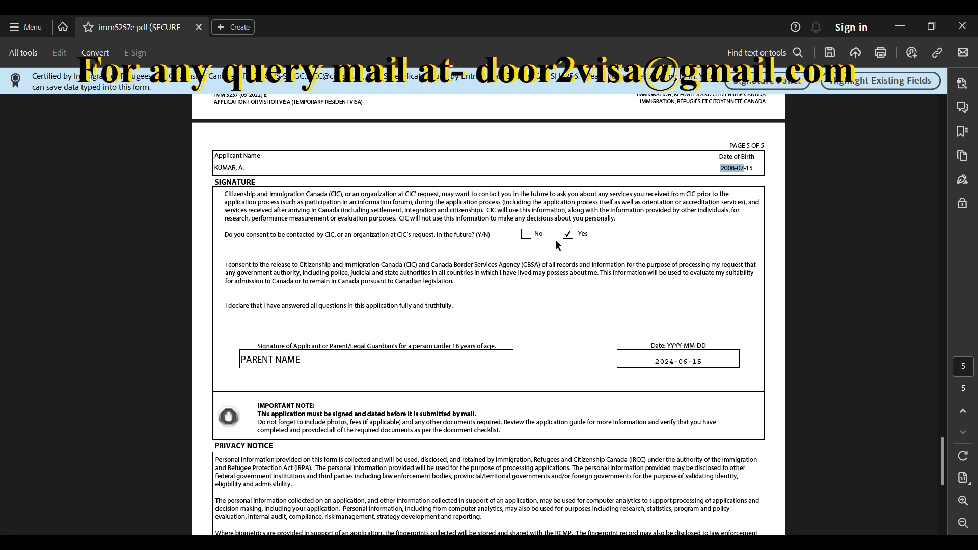
{"action": "scroll", "coordinate": [375, 257], "scroll_direction": "down", "scroll_amount": 3}
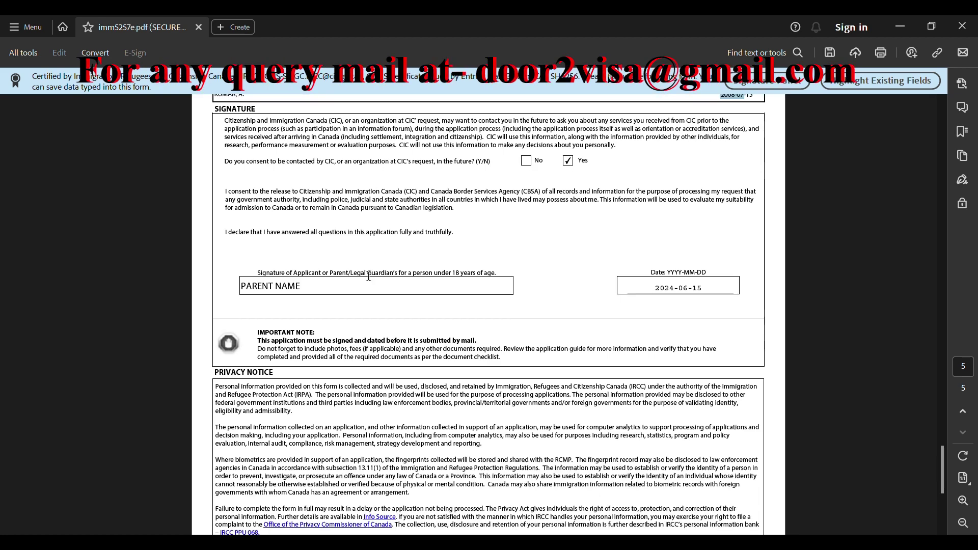
{"action": "scroll", "coordinate": [552, 228], "scroll_direction": "down", "scroll_amount": 1}
{"action": "scroll", "coordinate": [337, 273], "scroll_direction": "down", "scroll_amount": 1}
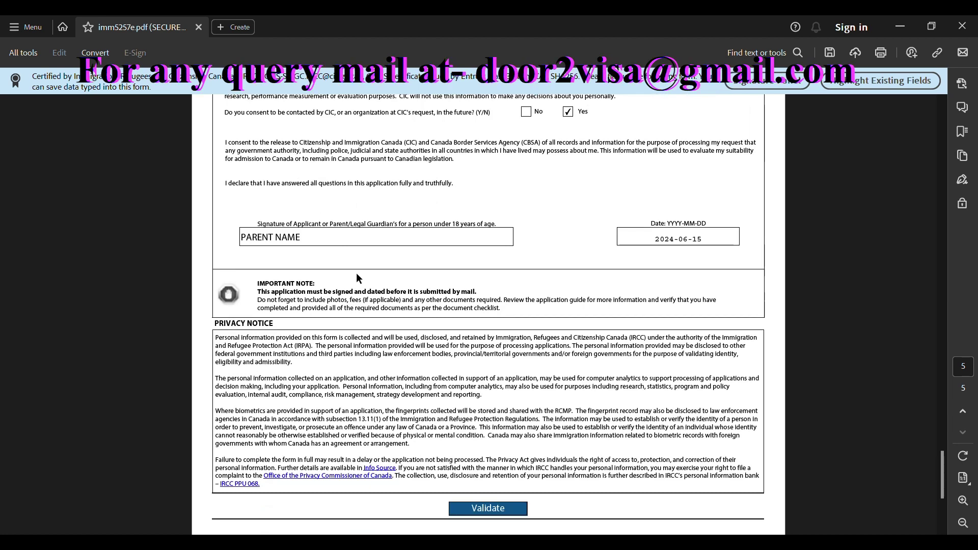
{"action": "left_click_drag", "start_coordinate": [240, 240], "coordinate": [306, 241]}
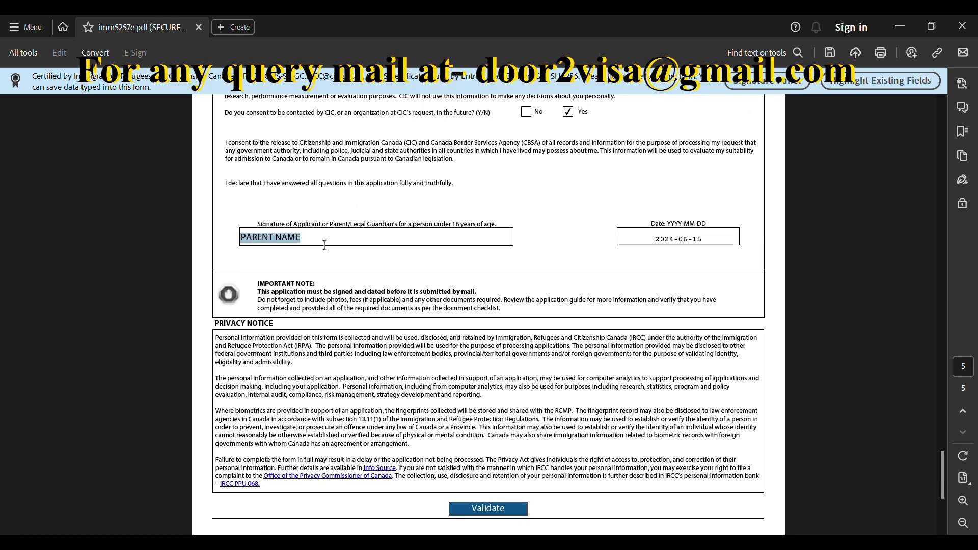
{"action": "left_click", "coordinate": [615, 240]}
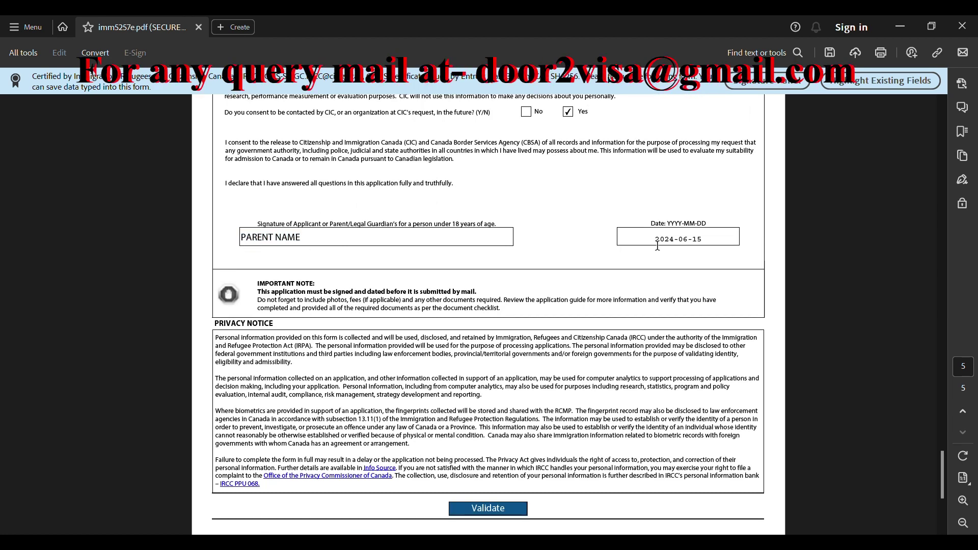
{"action": "scroll", "coordinate": [658, 245], "scroll_direction": "down", "scroll_amount": 5}
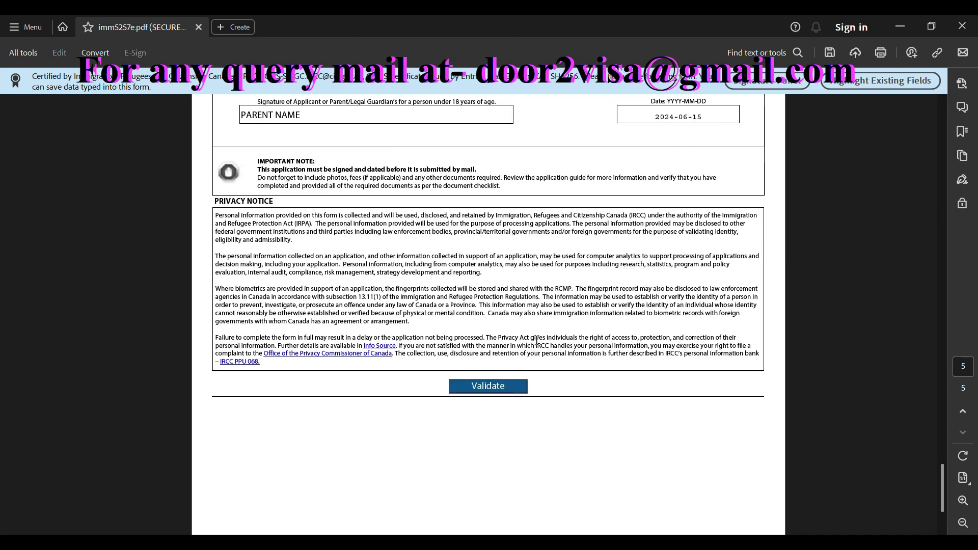
{"action": "scroll", "coordinate": [428, 323], "scroll_direction": "up", "scroll_amount": 1}
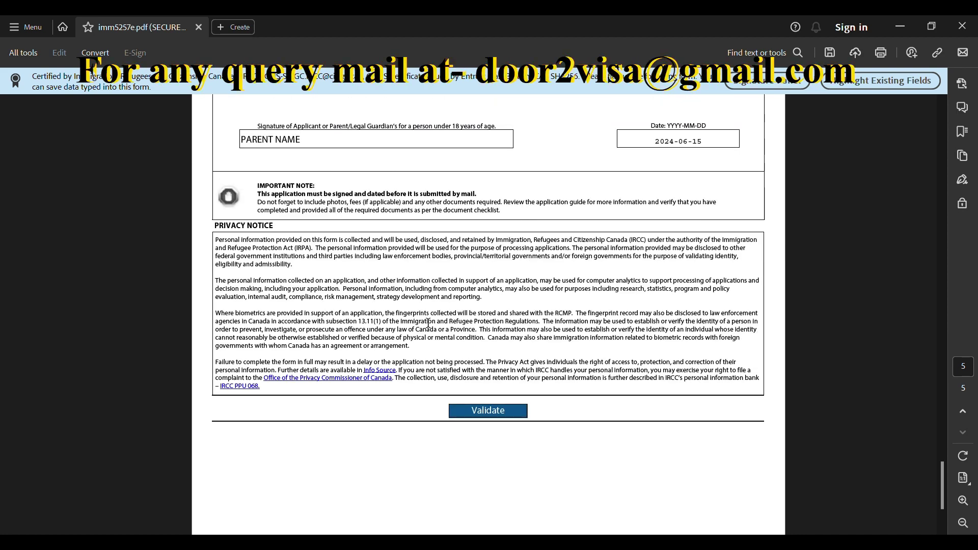